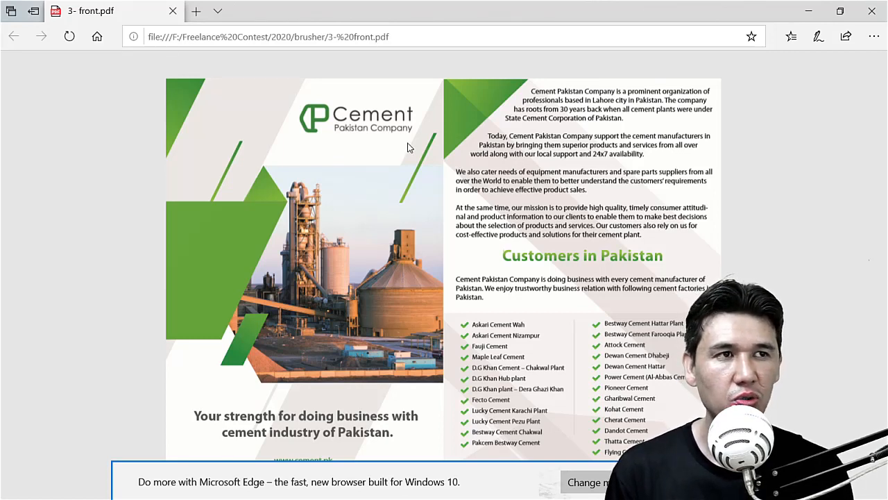
- Switch to Adobe Acrobat Pro DC and shrink its window so the brusher folder's PDF files stay reachable behind it
left_click(805, 6)
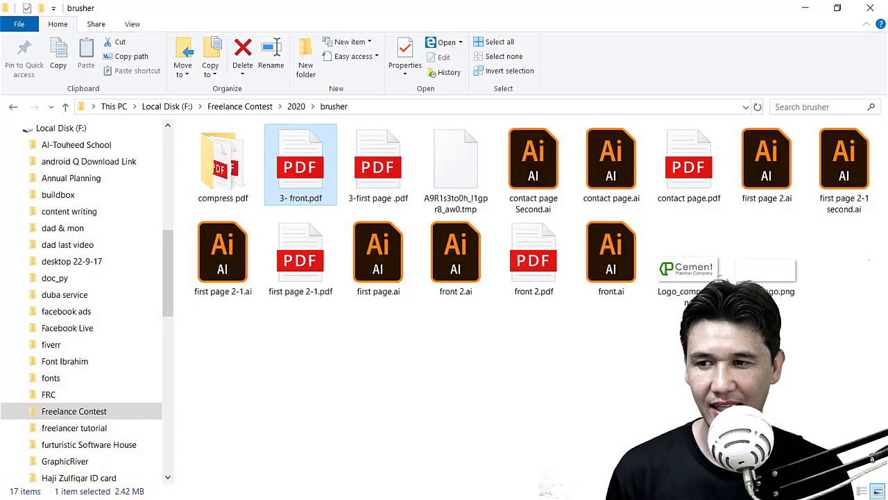
key("alt+Tab")
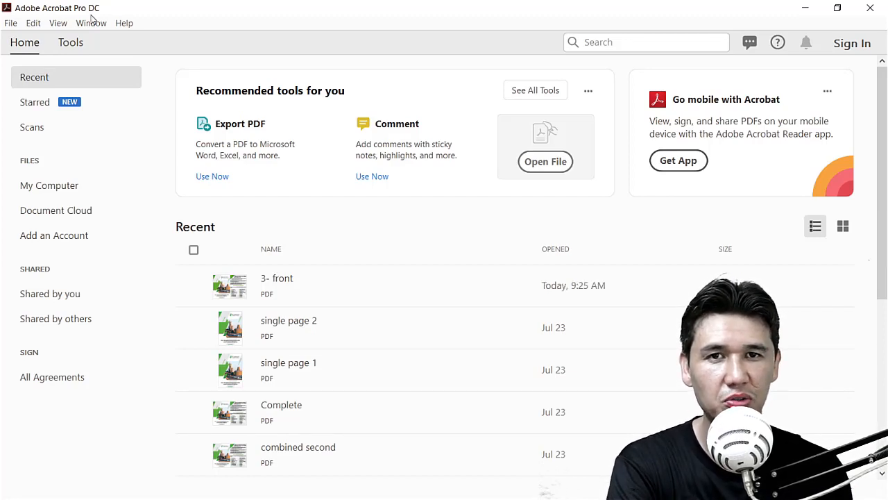
left_click(836, 8)
left_click_drag(364, 206, 286, 222)
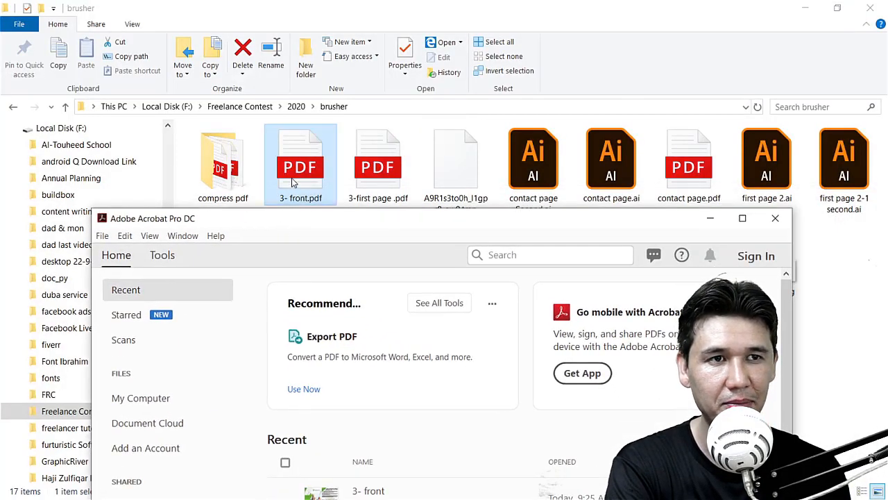
left_click(301, 180)
double_click(300, 195)
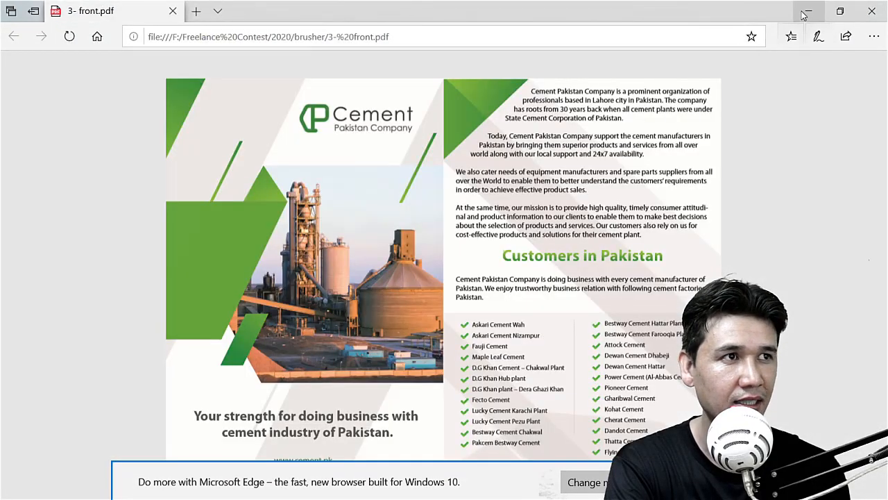
left_click(808, 11)
key("alt+Tab")
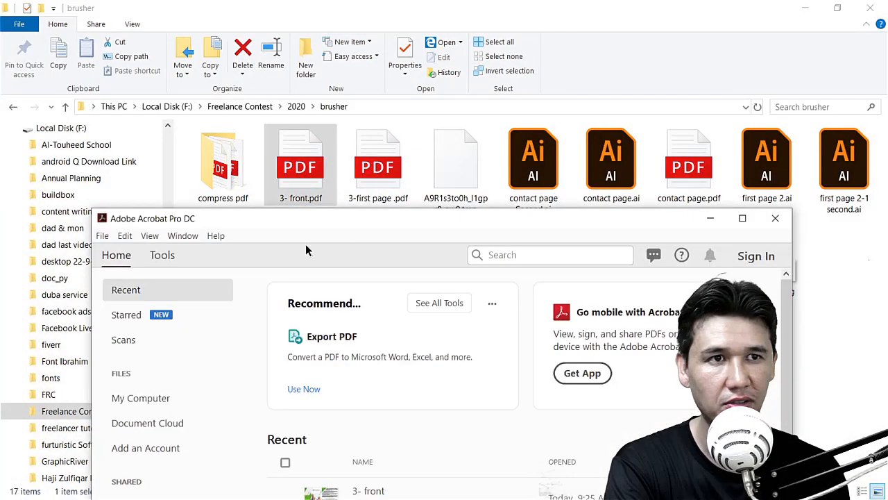
- Open 3- front.pdf from the brusher folder in Acrobat and maximize the Acrobat window
left_click_drag(300, 167, 388, 367)
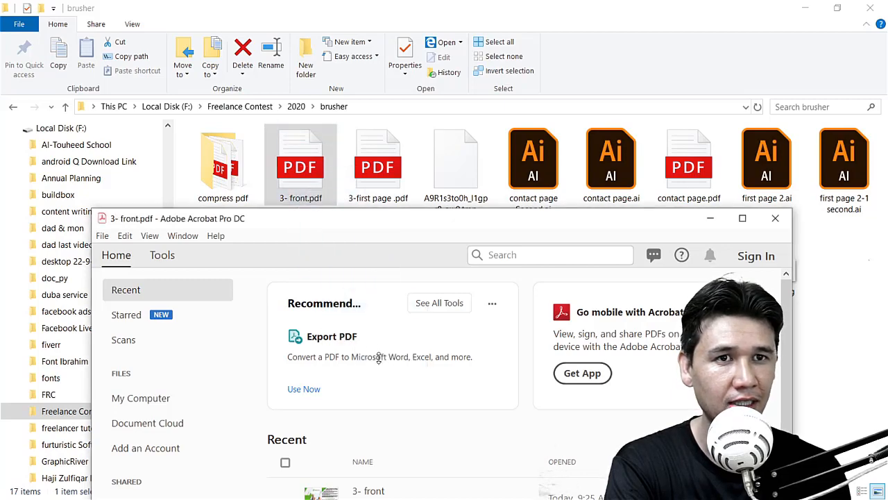
left_click(743, 218)
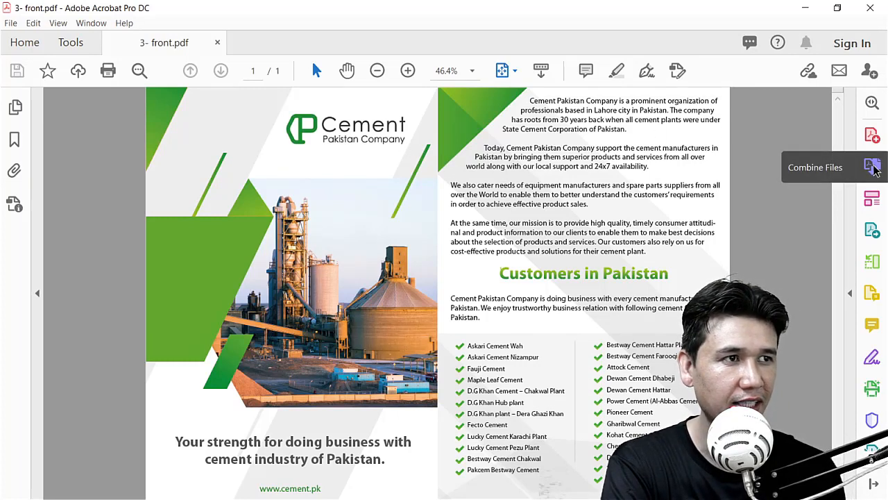
- Make the PDF content editable and change the number of years in the brochure's first paragraph to 60
left_click(873, 200)
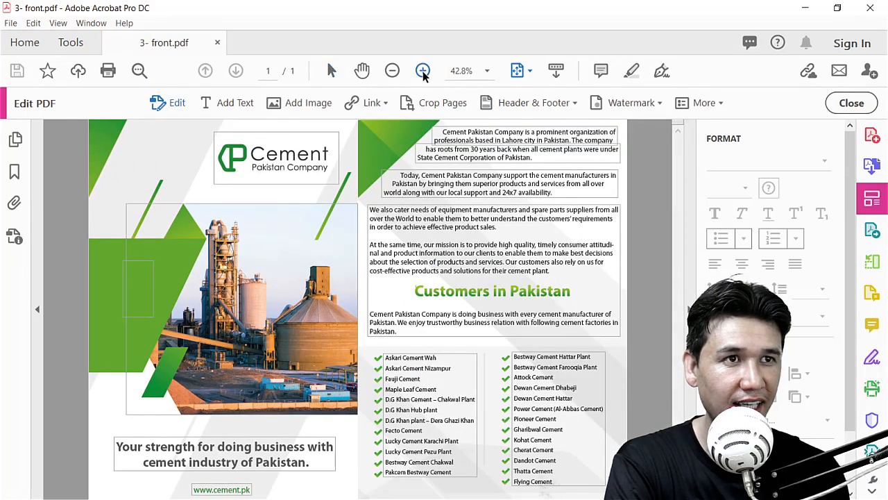
left_click(422, 73)
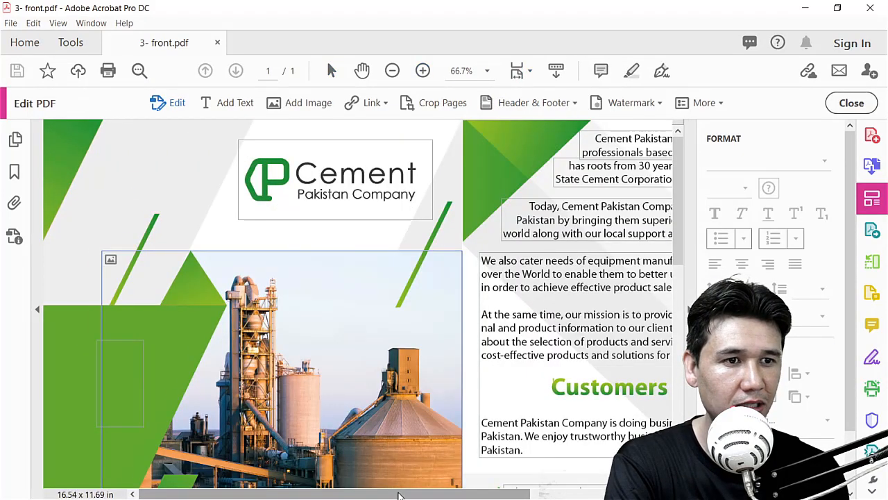
left_click_drag(399, 494, 529, 495)
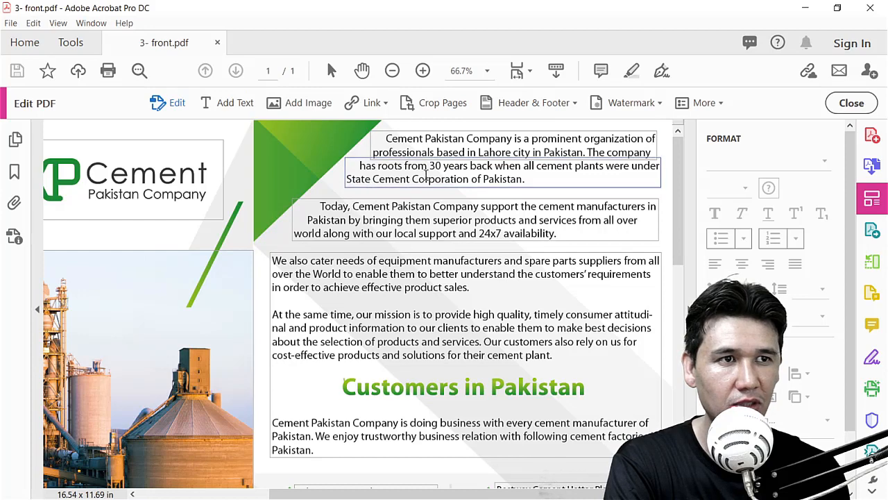
left_click_drag(442, 165, 430, 166)
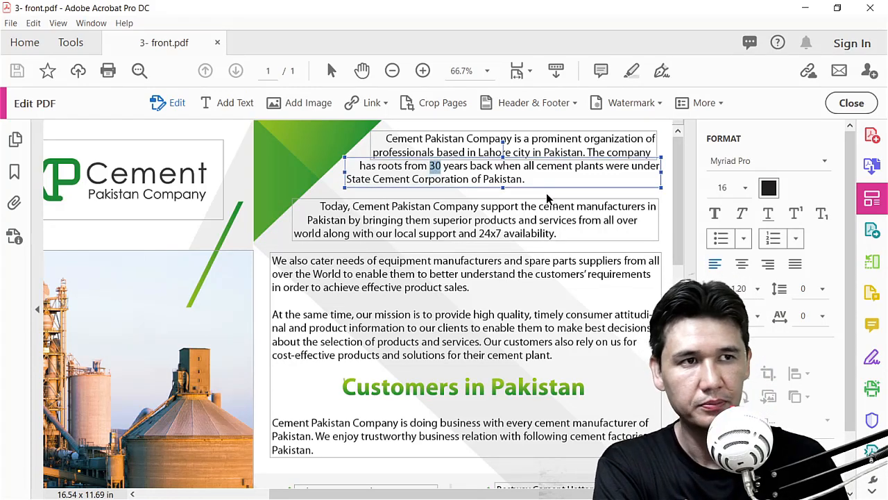
type("60")
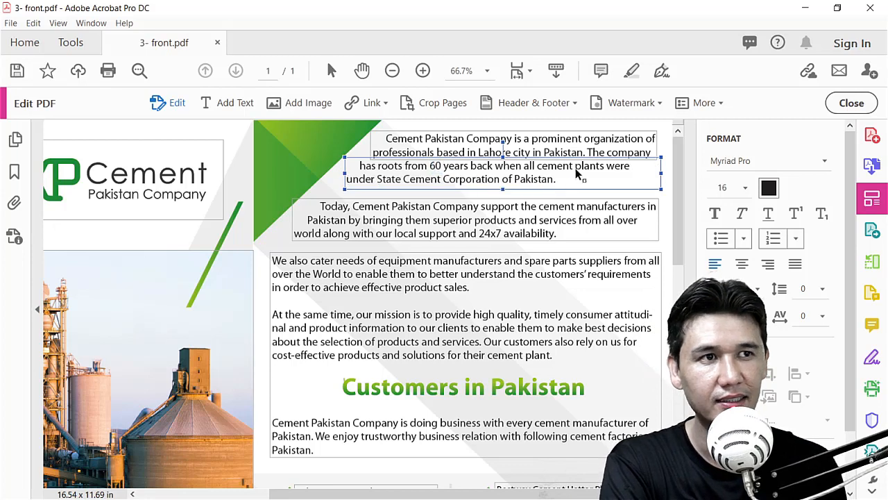
- Add "For more you can contact and the details in given below." to the end of the paragraph under Customers in Pakistan
scroll(527, 361, "down", 2)
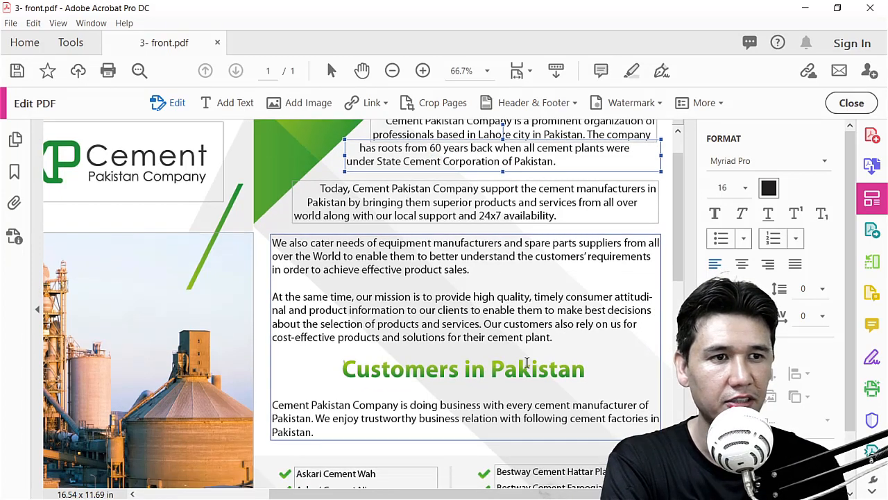
scroll(356, 363, "down", 1)
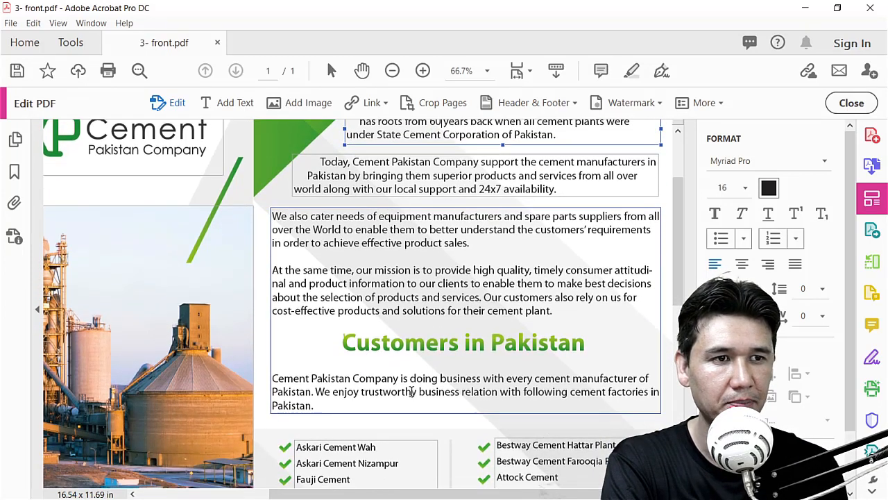
left_click(325, 405)
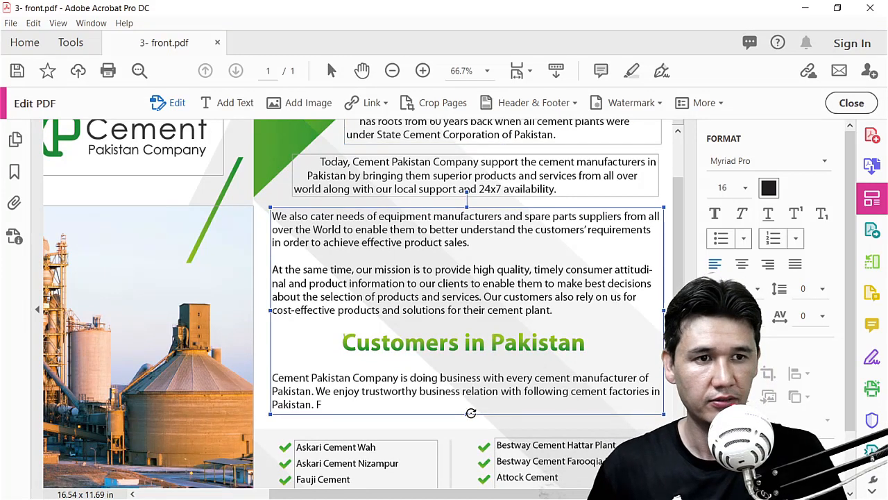
type("For mre")
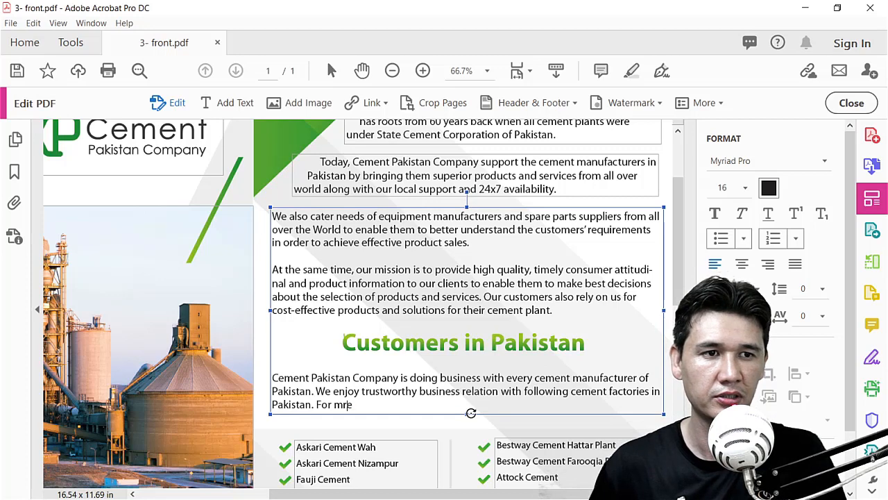
type(" y you")
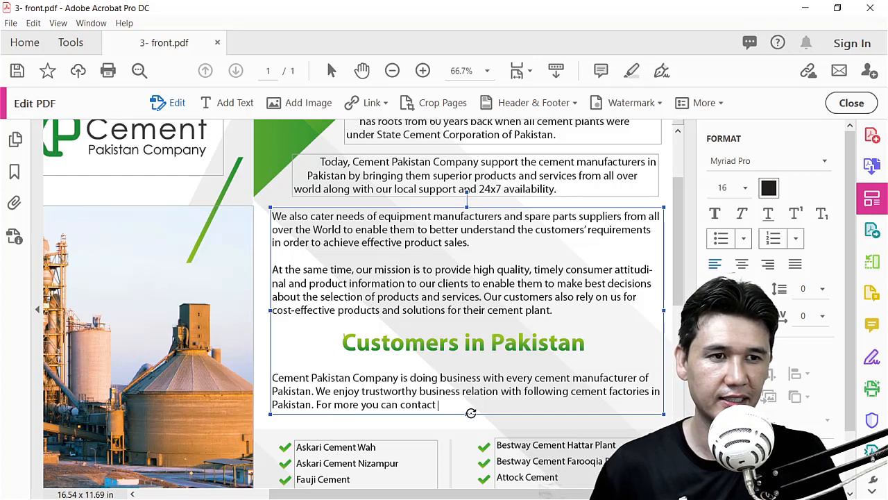
type("can contact and the")
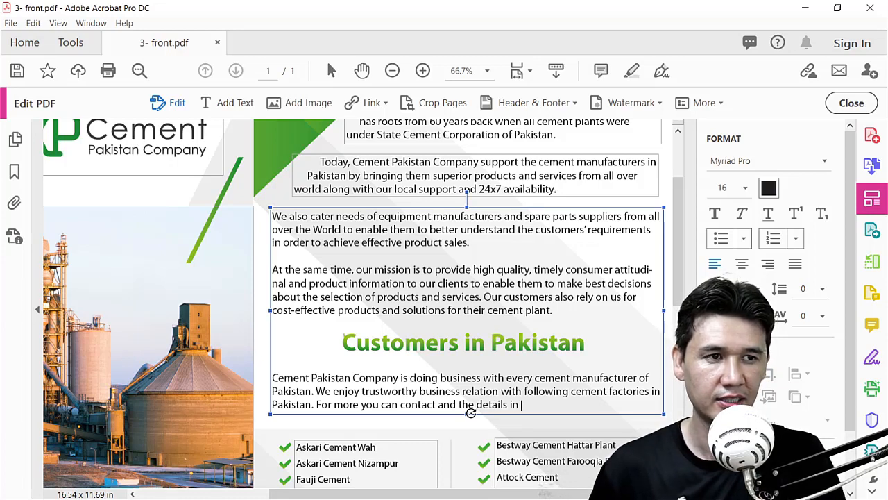
type("details in given b")
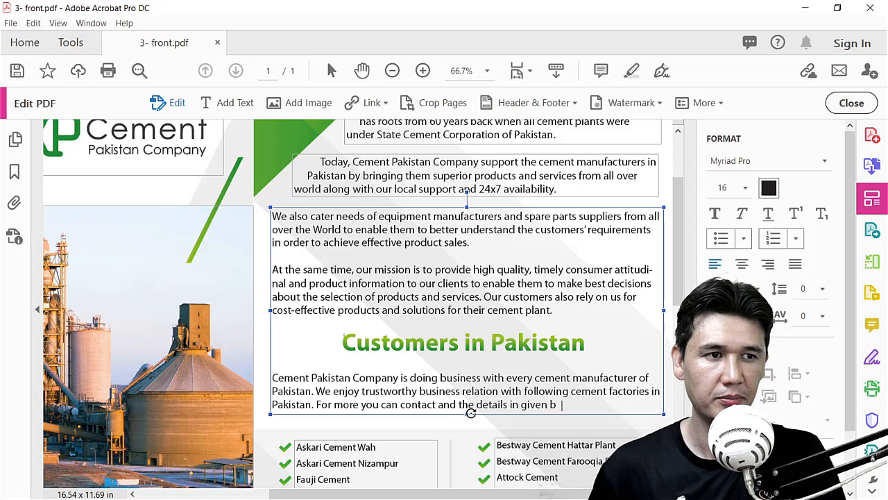
type("elow.")
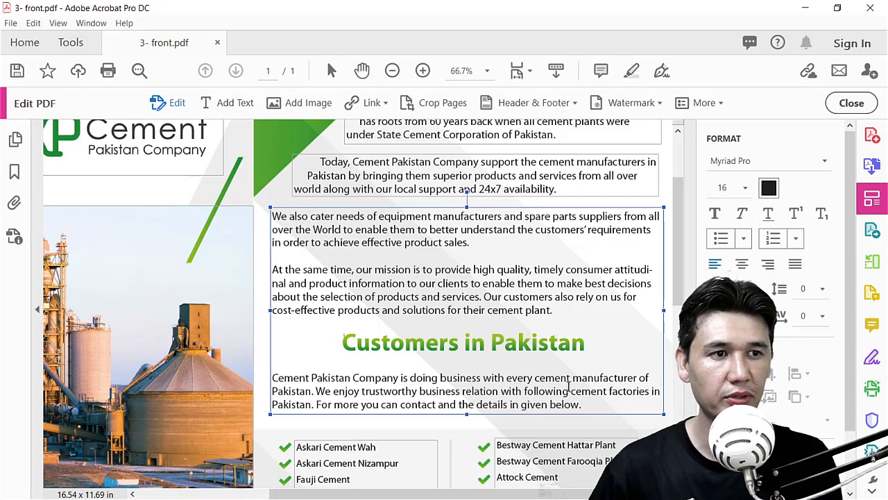
left_click(586, 404)
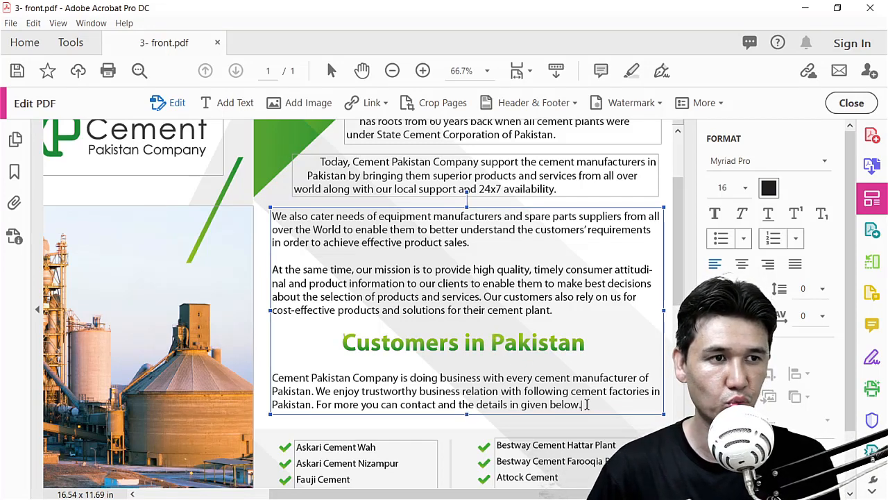
- Leave text editing and check both text changes on the whole brochure page
scroll(359, 360, "up", 1)
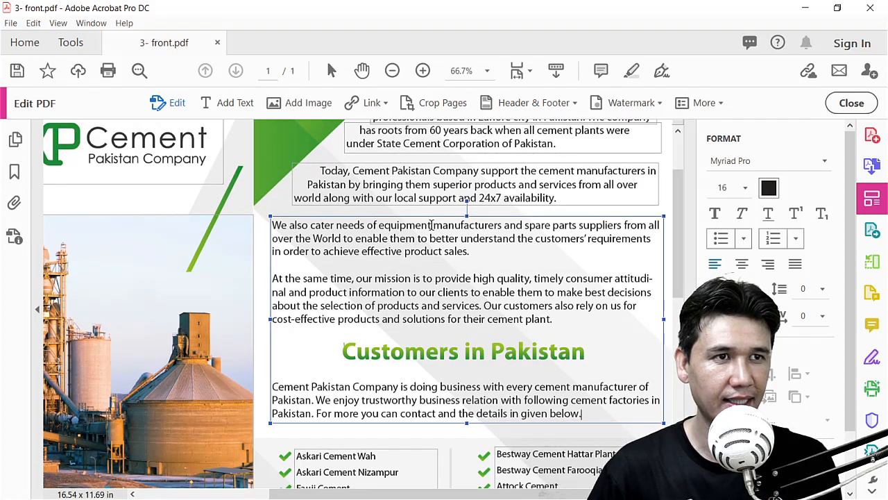
scroll(431, 224, "up", 2)
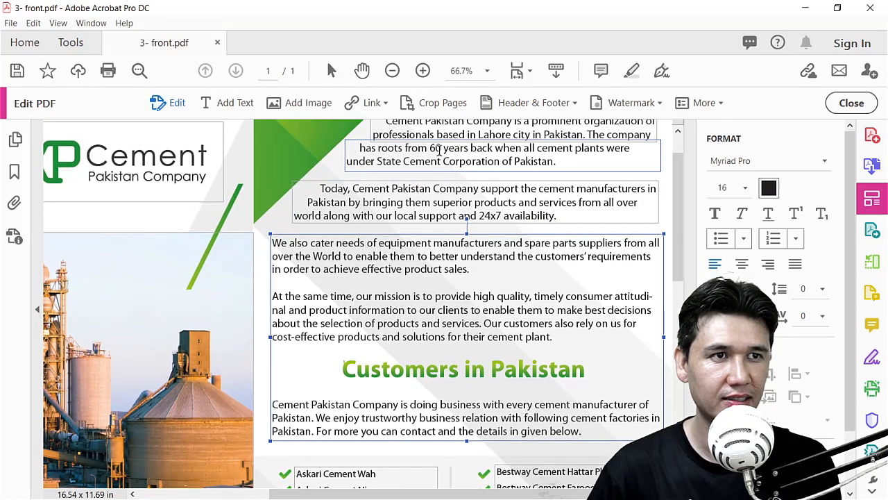
scroll(439, 150, "up", 2)
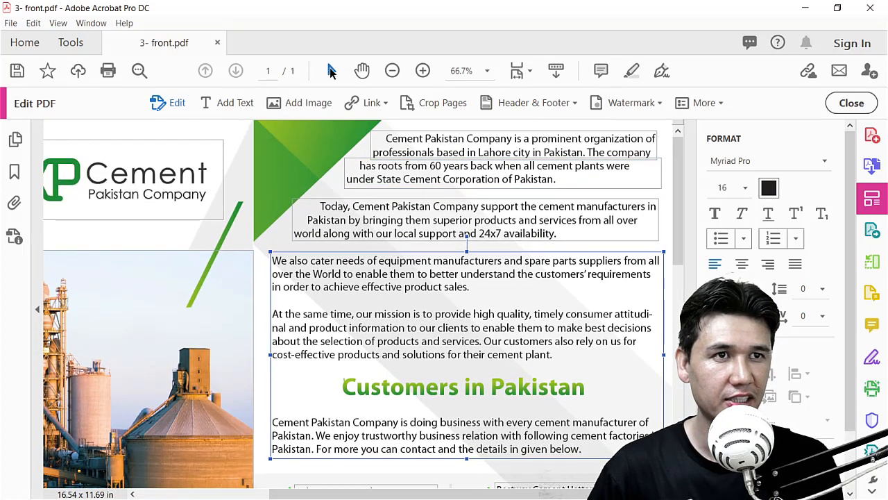
left_click(330, 69)
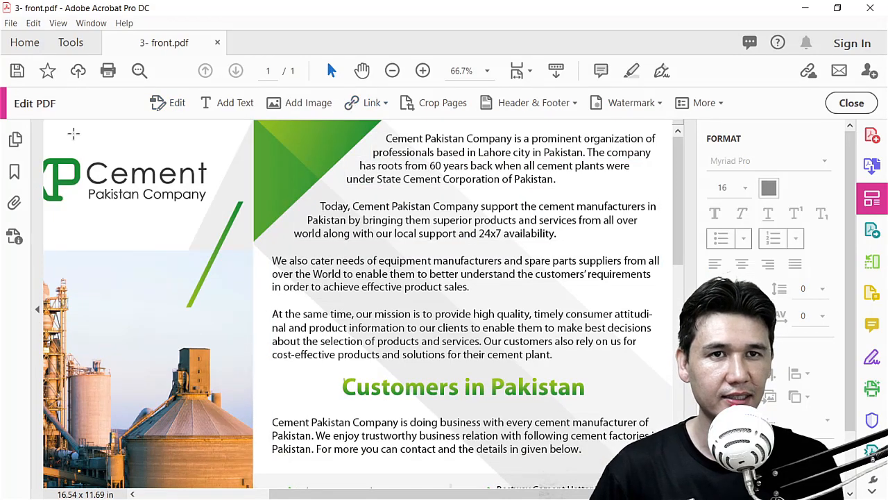
left_click(392, 70)
left_click(392, 70)
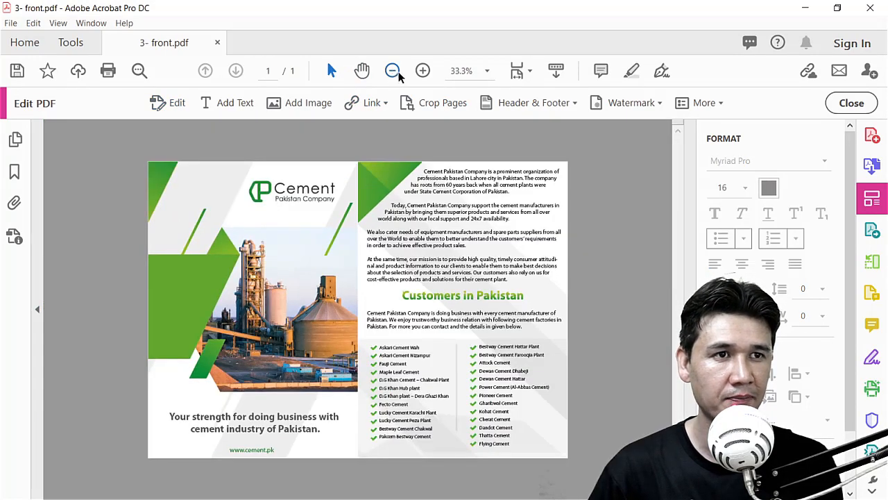
left_click(422, 72)
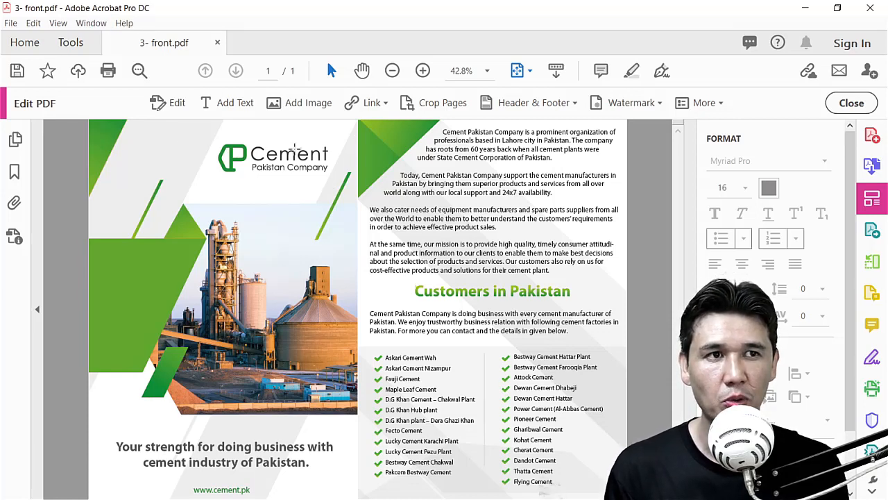
- Show the page thumbnails, duplicate page 1 below itself as page 2, and view the copy
left_click(15, 140)
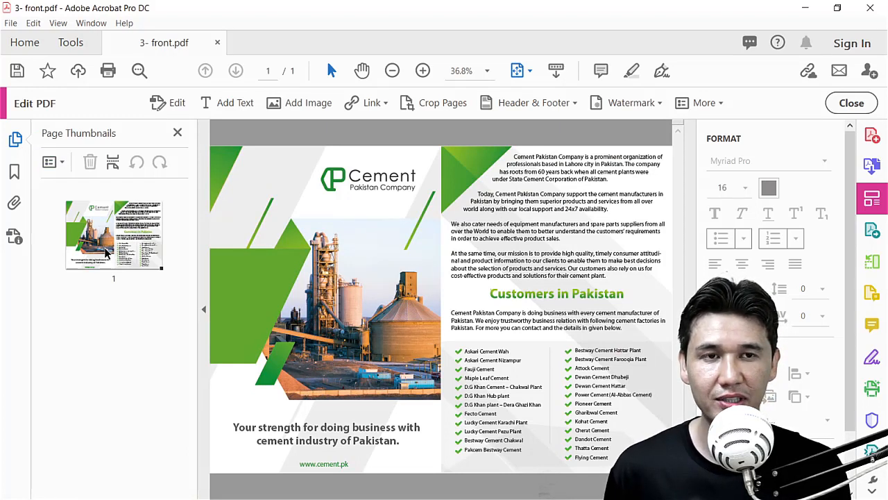
left_click(108, 253)
left_click_drag(123, 261, 113, 350)
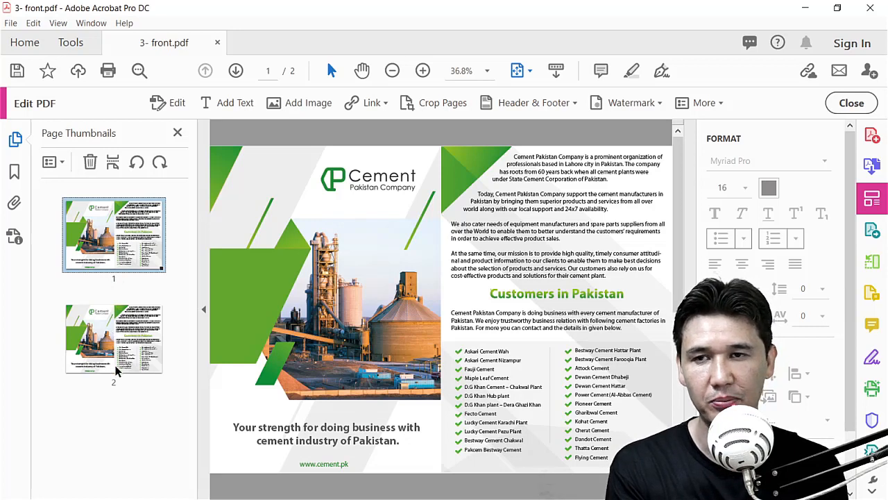
scroll(428, 278, "down", 2)
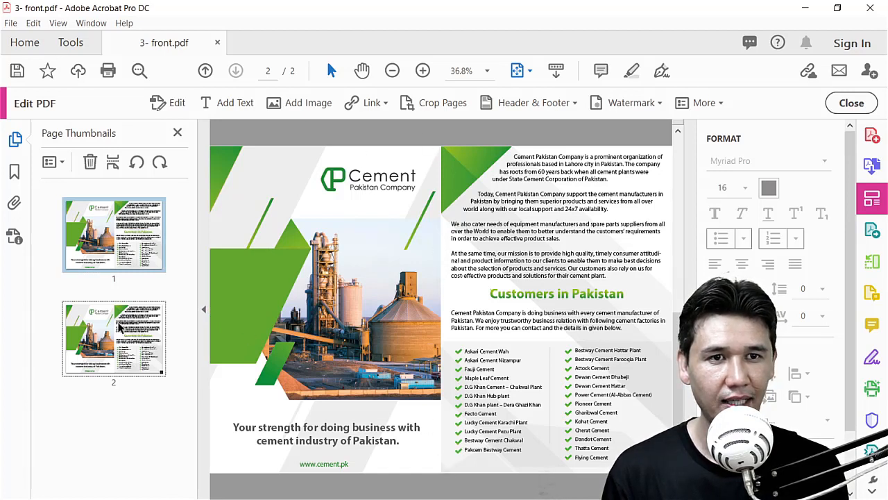
left_click(122, 330)
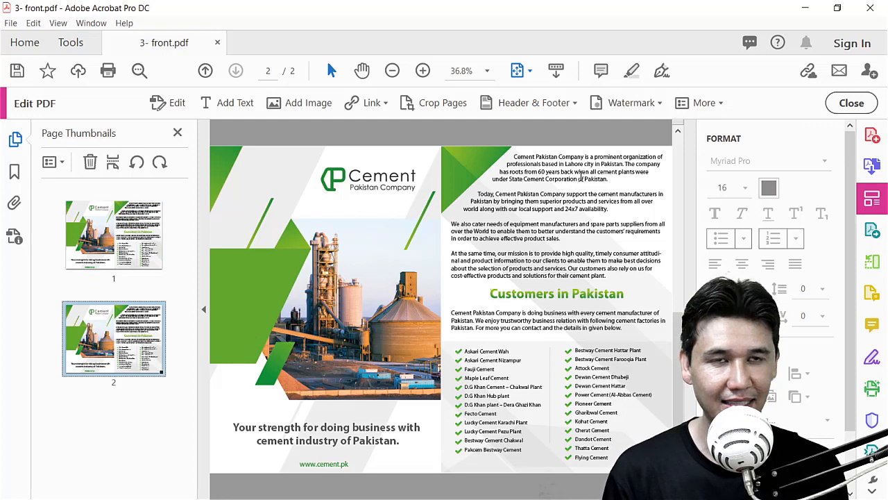
- Crop page 1 with a CropBox right margin of 8.25 in, keeping only the cover half of the spread
left_click(116, 231)
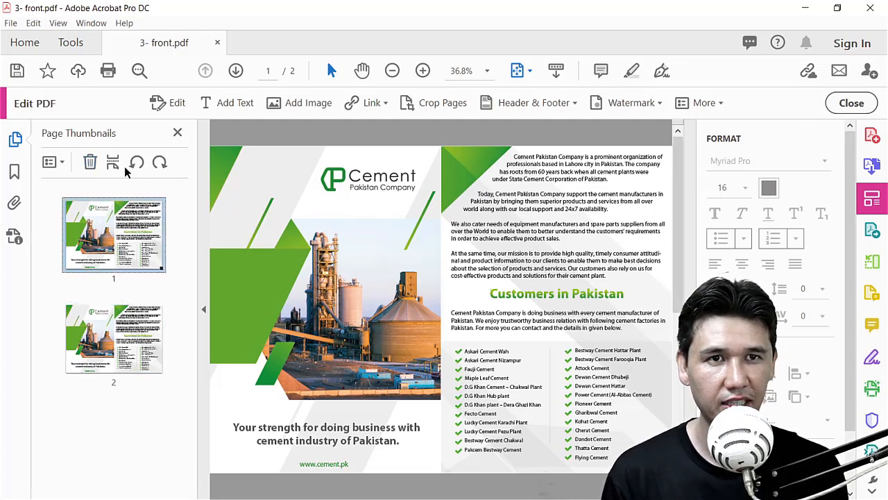
right_click(103, 229)
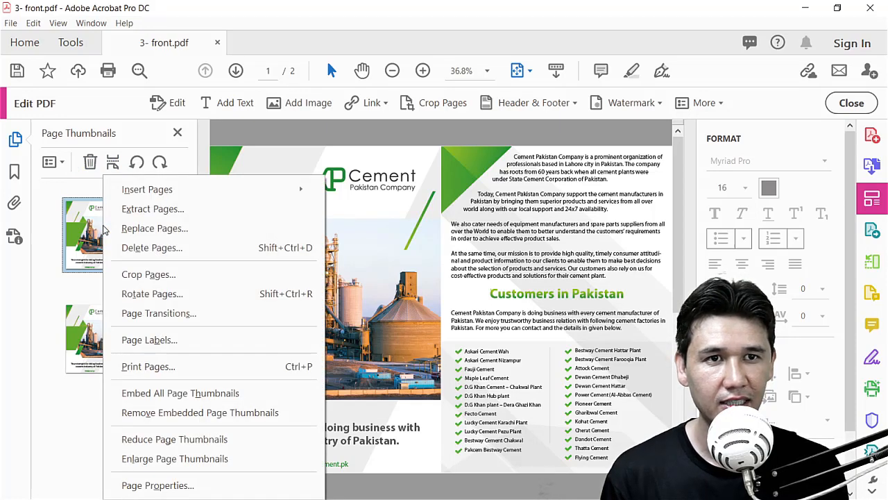
left_click(149, 274)
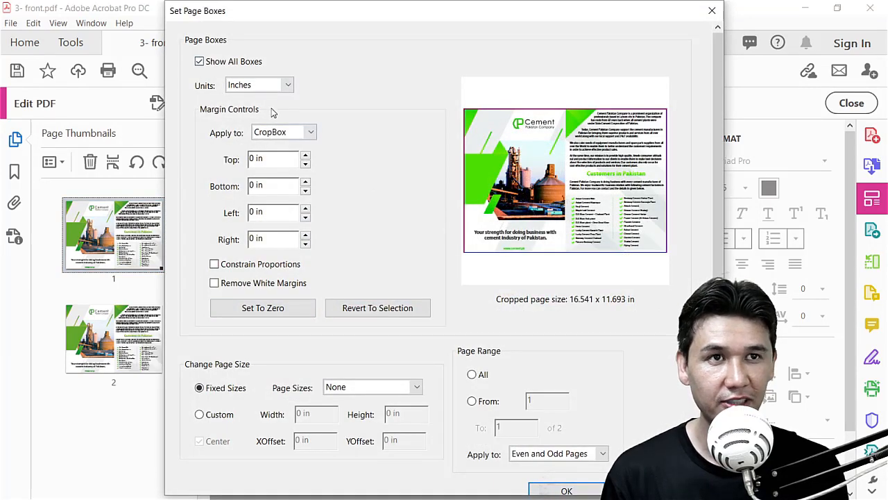
left_click(305, 235)
left_click(305, 236)
left_click(305, 236)
left_click(306, 236)
left_click(305, 236)
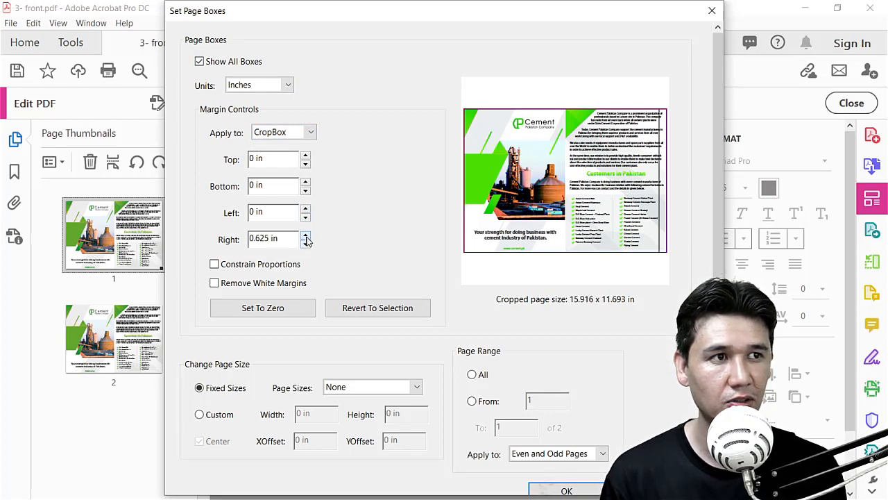
left_click(305, 235)
left_click(305, 235)
left_click(305, 235)
left_click(305, 236)
left_click(306, 235)
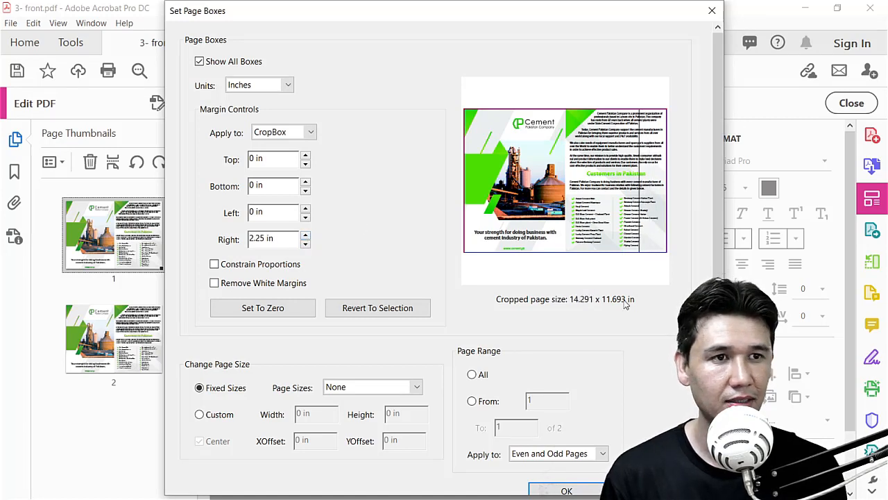
left_click(305, 236)
left_click(305, 235)
left_click(305, 235)
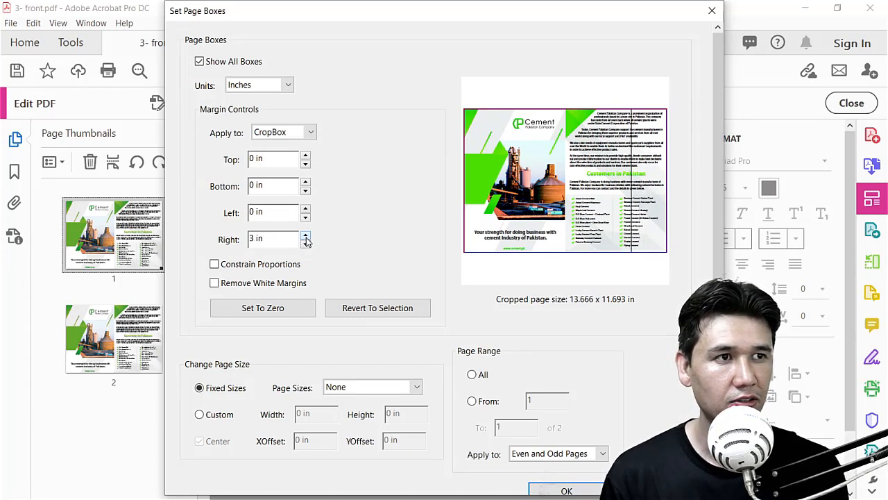
left_click(305, 235)
left_click(306, 236)
left_click(305, 236)
left_click(305, 236)
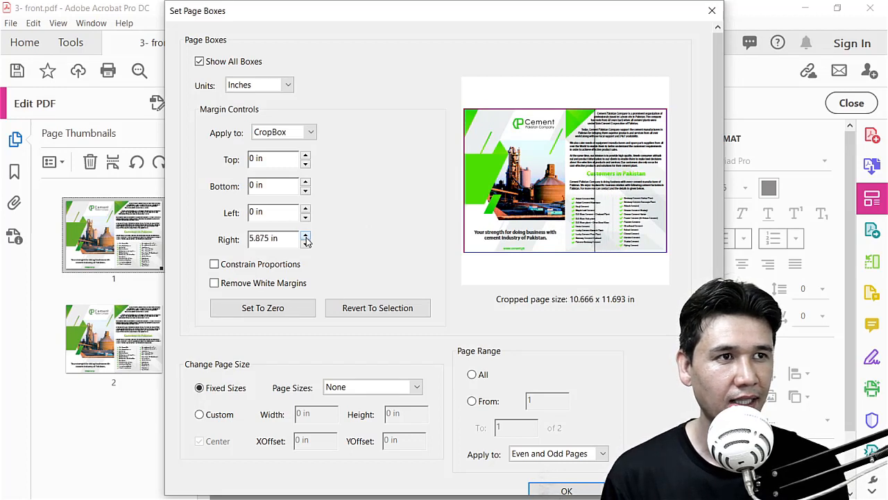
left_click(305, 236)
left_click(305, 236)
left_click(306, 236)
left_click(306, 236)
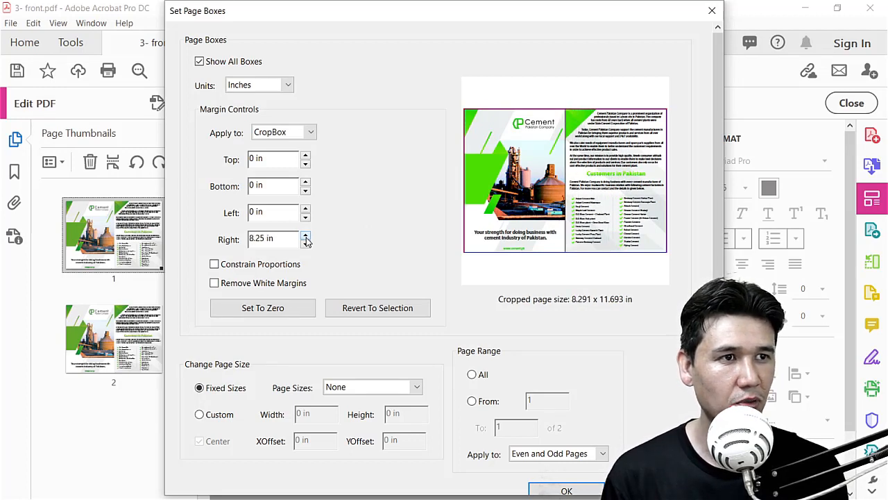
left_click(305, 236)
left_click(305, 242)
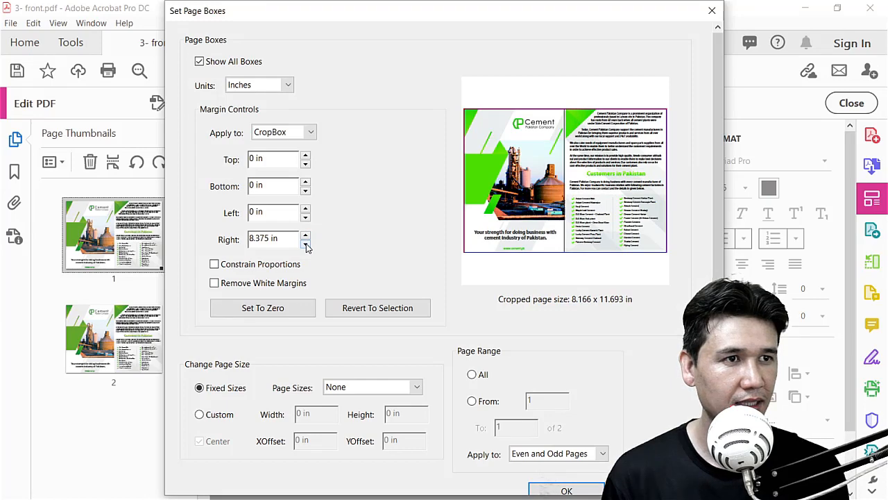
left_click(306, 242)
left_click(305, 242)
left_click(306, 236)
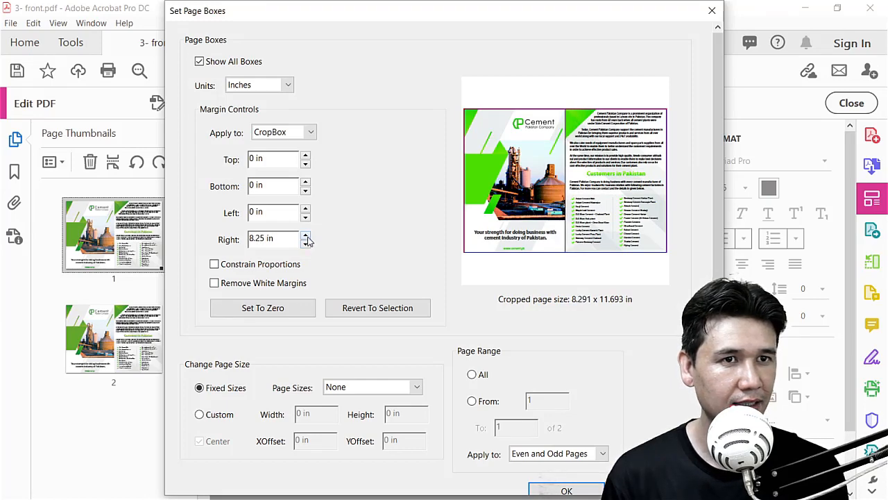
left_click(566, 490)
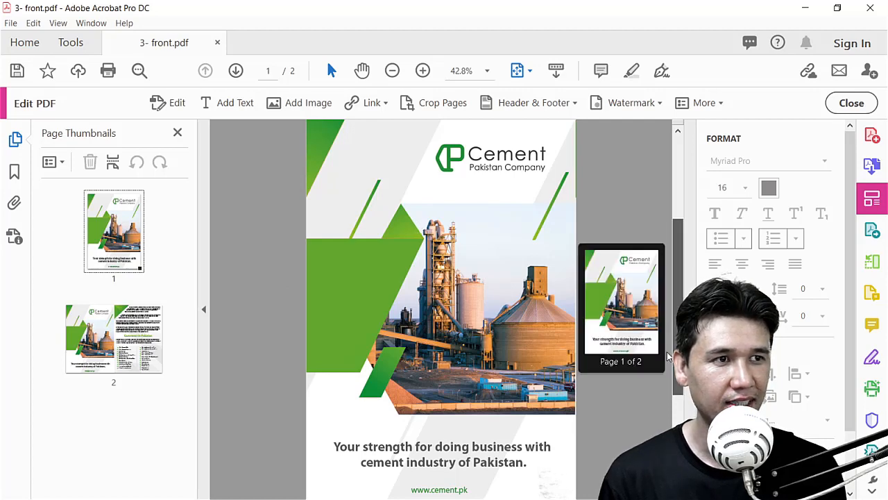
- Go to page 2, activate the Crop Pages tool and bring the whole spread into view
scroll(680, 274, "down", 3)
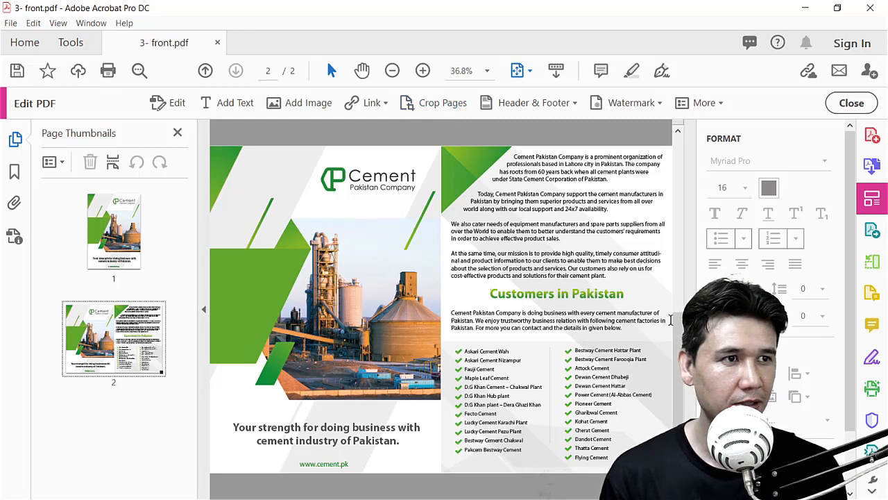
left_click(444, 104)
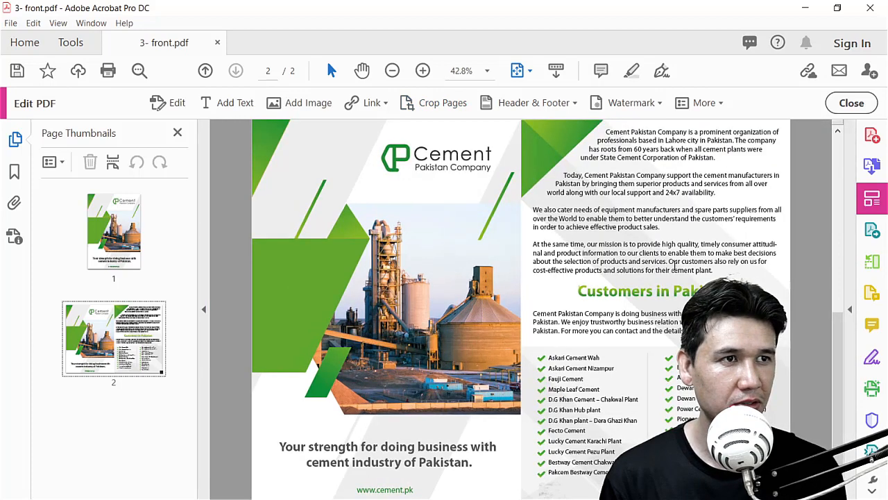
left_click(433, 102)
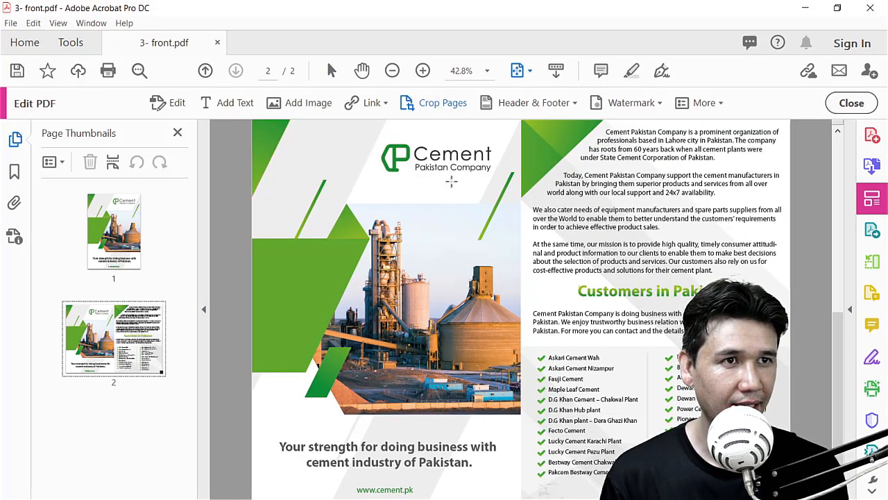
scroll(451, 182, "up", 1)
scroll(452, 182, "down", 1)
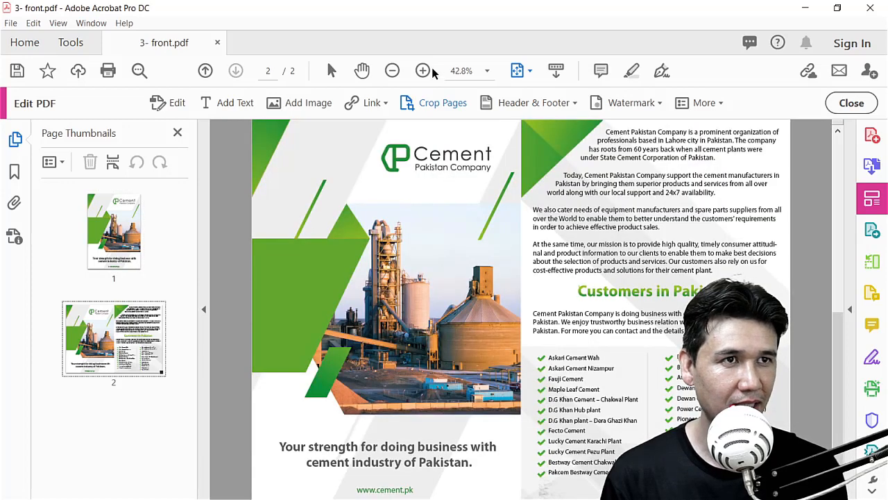
left_click(395, 72)
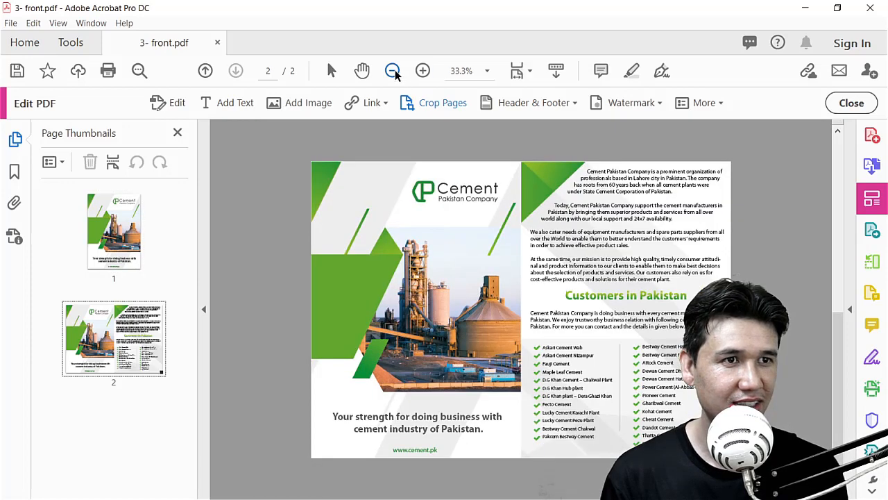
double_click(521, 161)
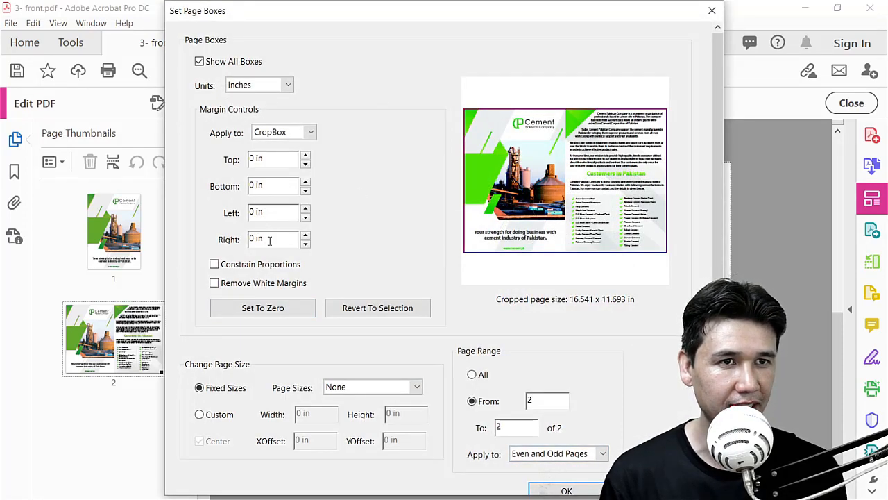
left_click(649, 490)
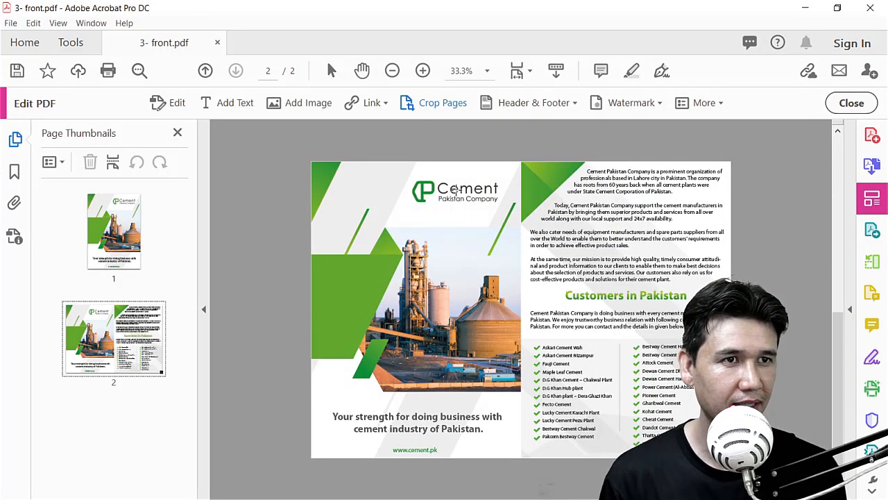
double_click(625, 340)
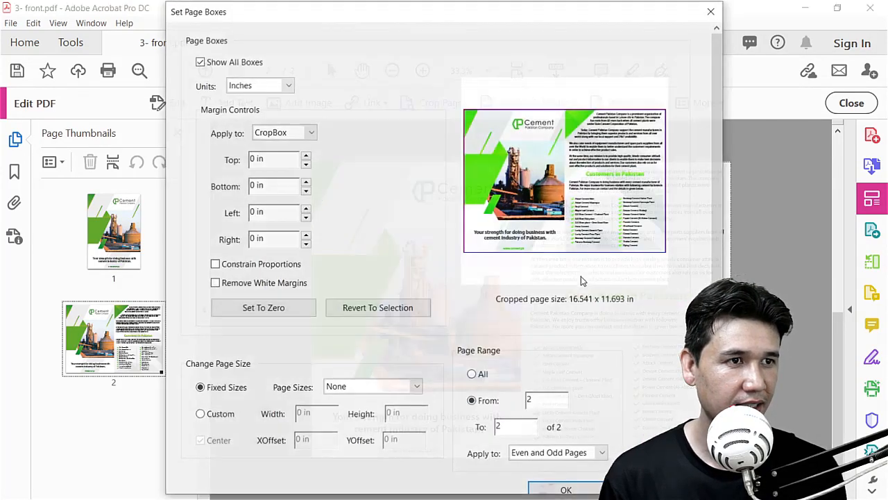
left_click(565, 490)
- Crop page 2 to its text half with a left margin of about 8.28 in, and check both cropped pages
left_click_drag(514, 222, 655, 378)
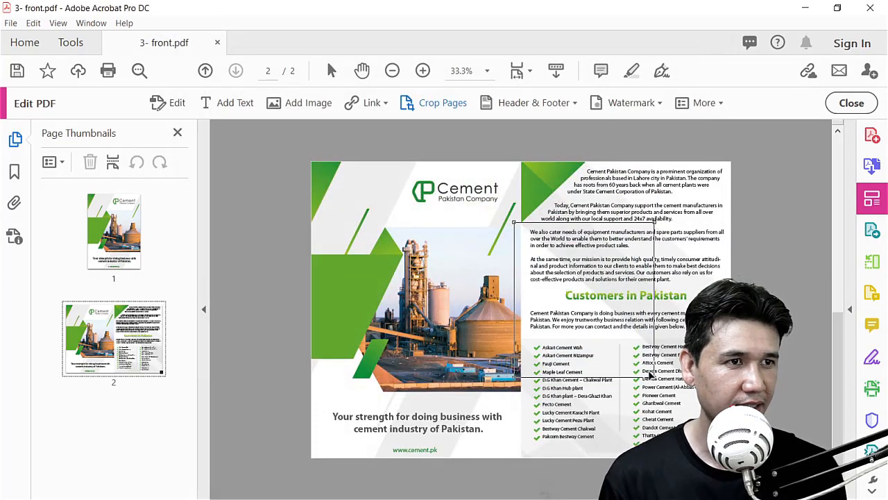
double_click(515, 223)
left_click(571, 489)
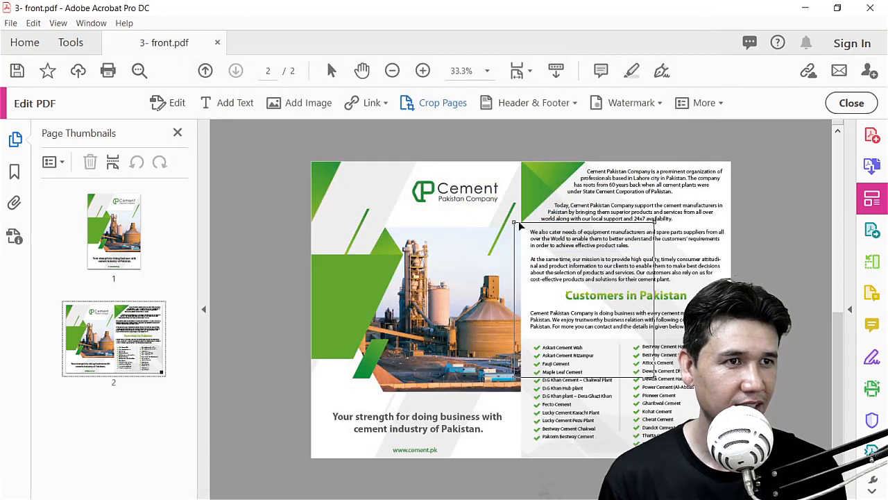
left_click_drag(514, 222, 521, 160)
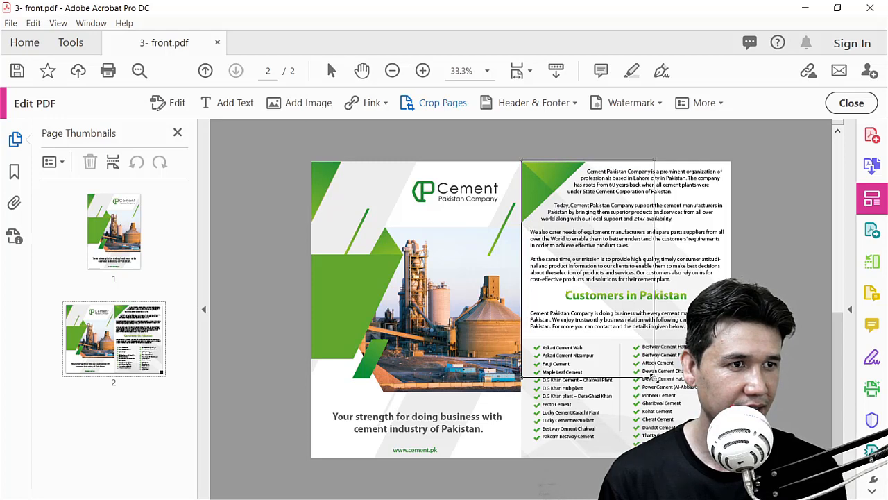
left_click_drag(653, 376, 730, 456)
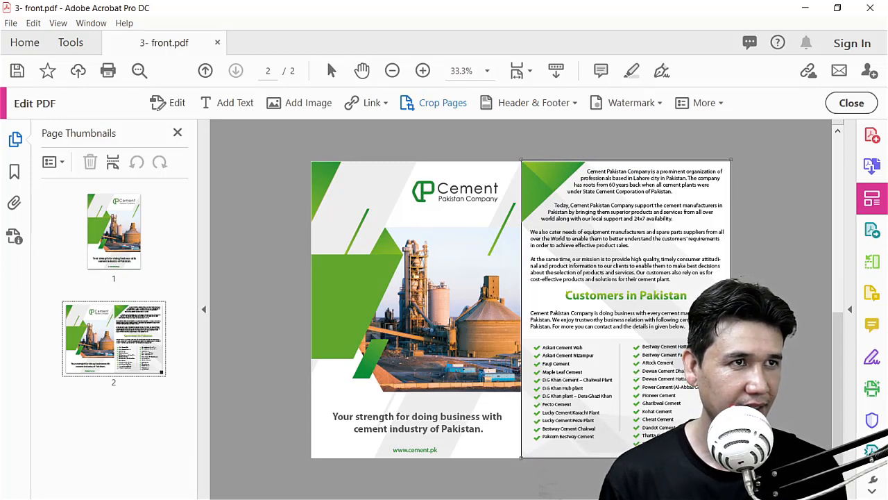
key("Return")
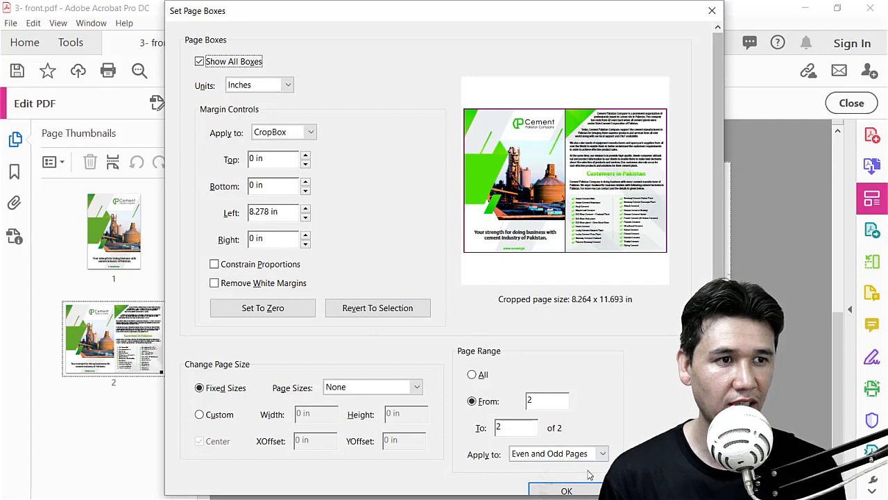
left_click(566, 490)
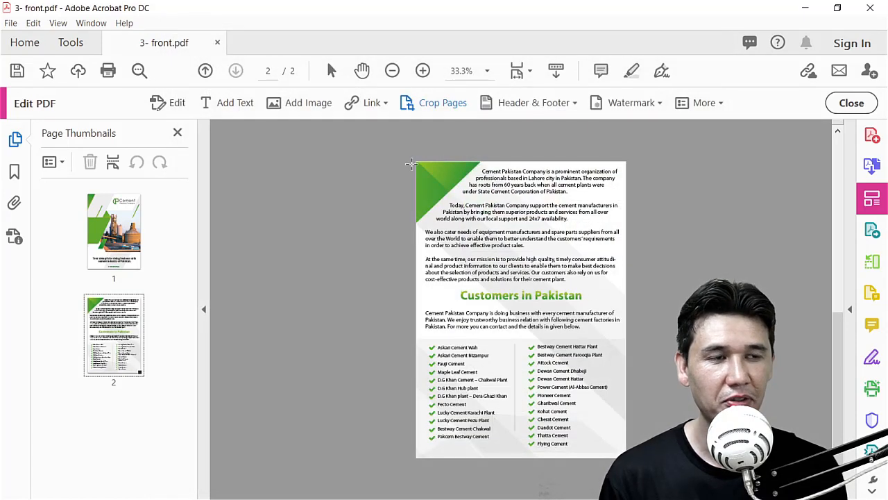
left_click(132, 221)
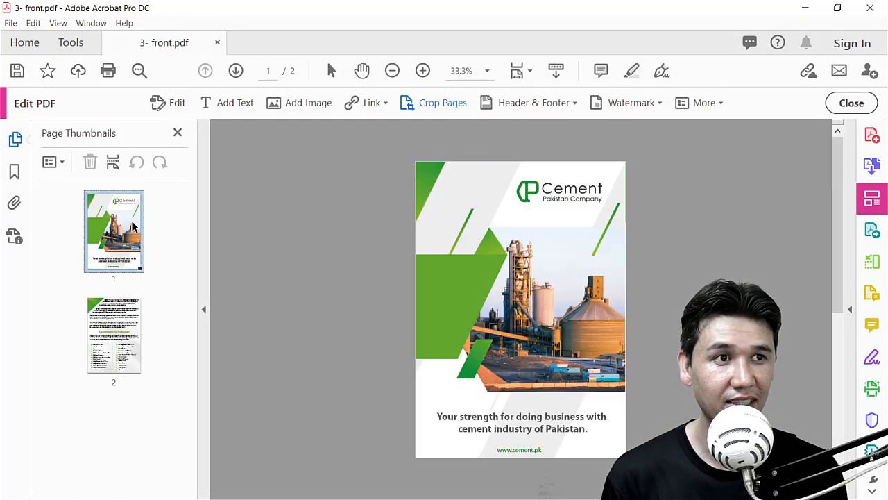
left_click(109, 336)
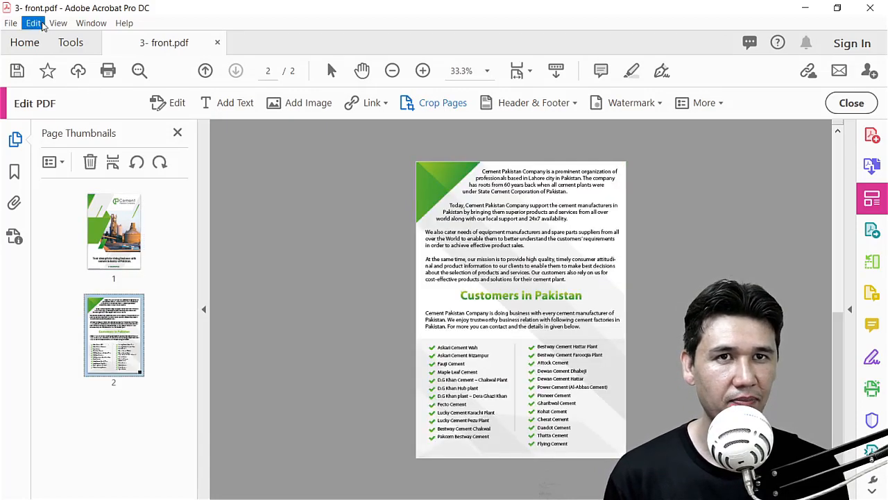
- Save the document as a new PDF named "3- front reformated.pdf" in the brusher folder
left_click(10, 23)
left_click(59, 130)
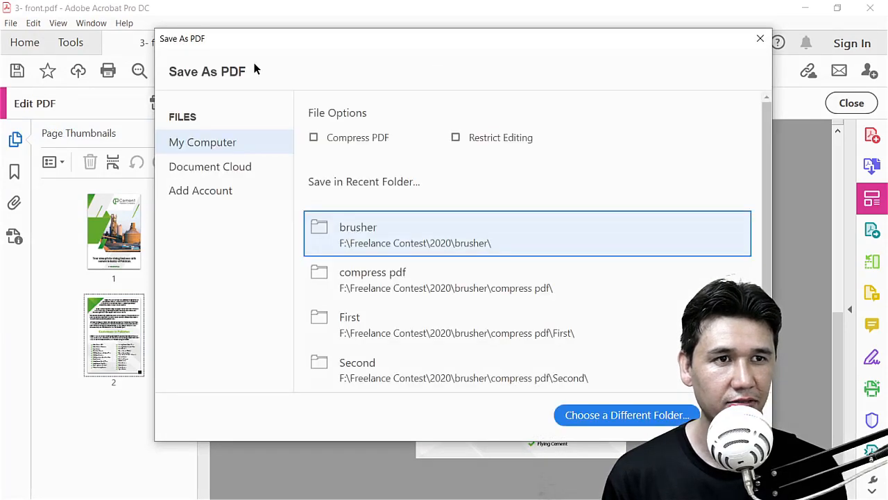
left_click(396, 244)
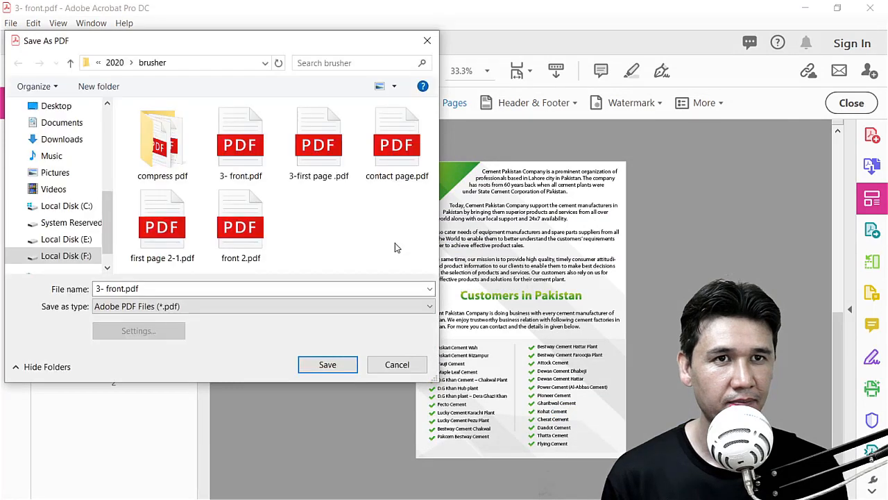
left_click(126, 288)
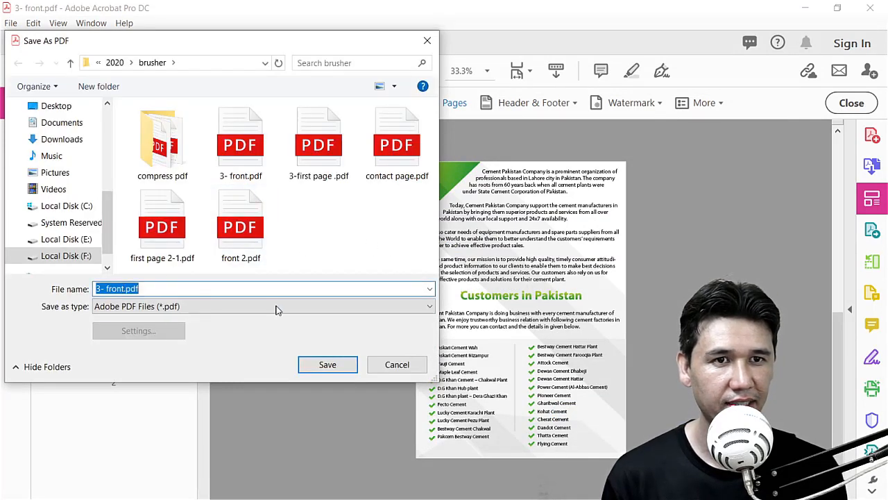
left_click(292, 288)
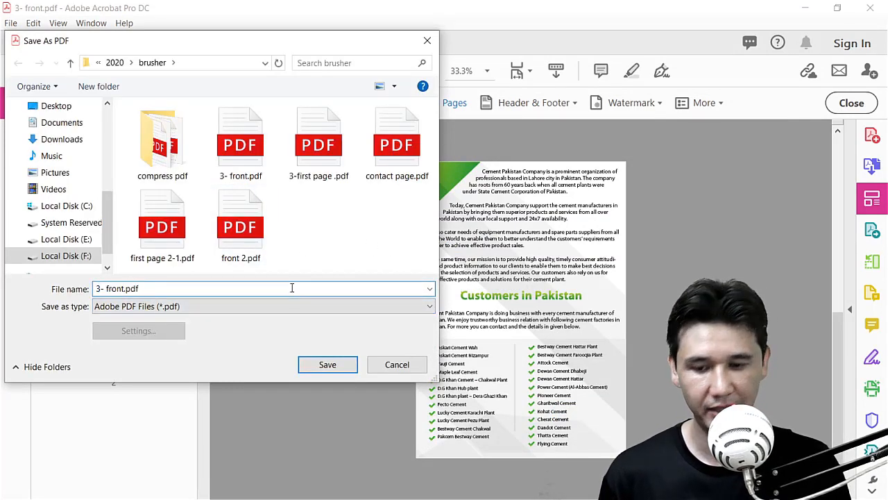
key("Left")
key("Left")
key("Left")
key("Left")
type("reformated")
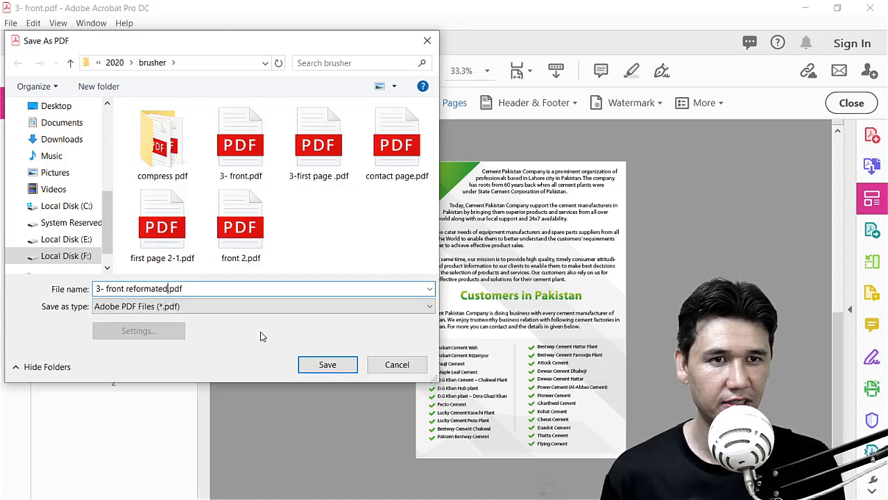
left_click(327, 366)
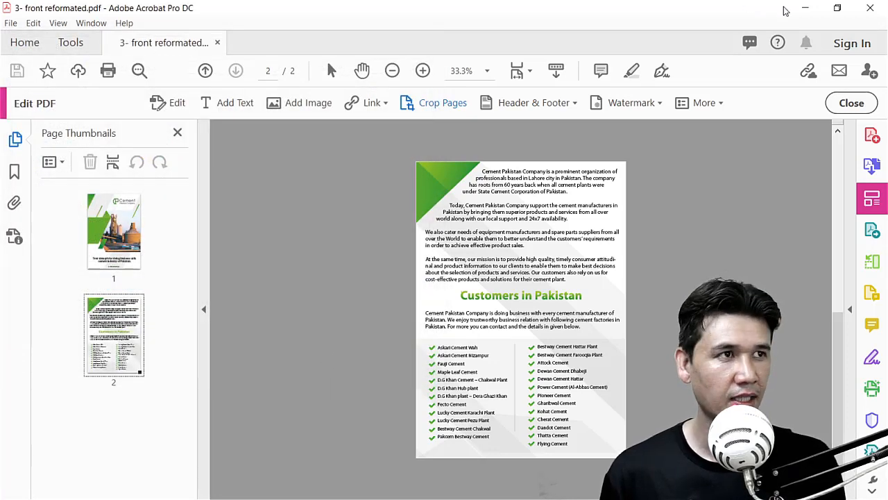
- Switch to File Explorer and select 3- front reformated.pdf in the brusher folder
left_click(805, 8)
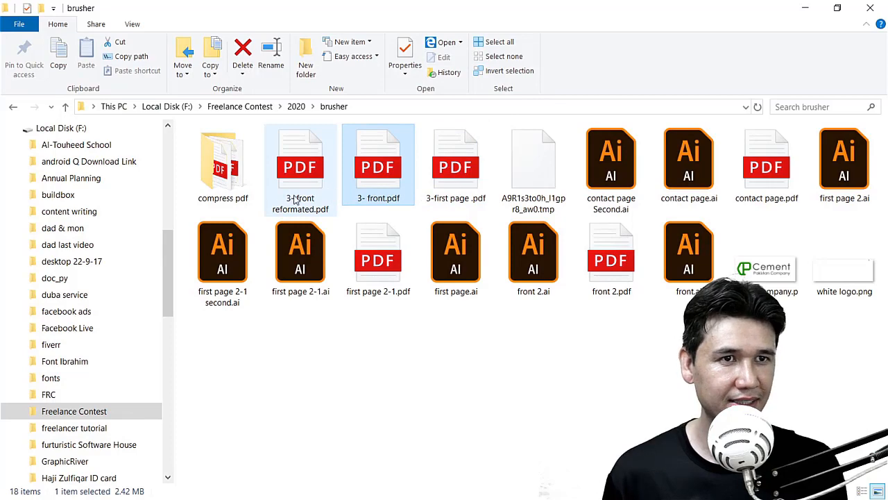
left_click(310, 177)
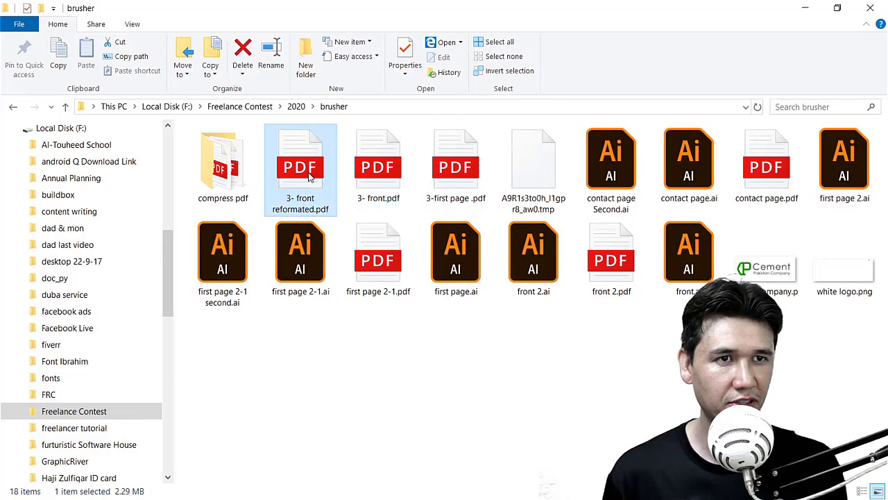
- Open 3- front reformated.pdf in Microsoft Edge and review the cover page and the text page
double_click(310, 176)
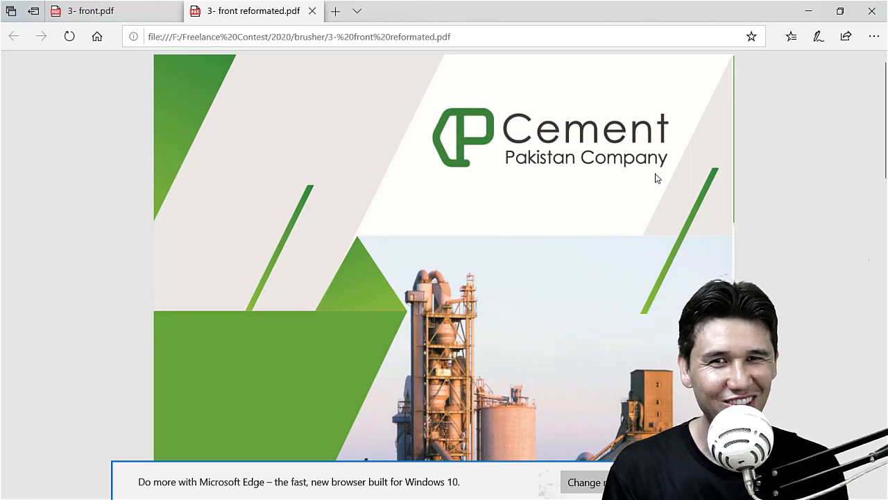
scroll(657, 178, "down", 8)
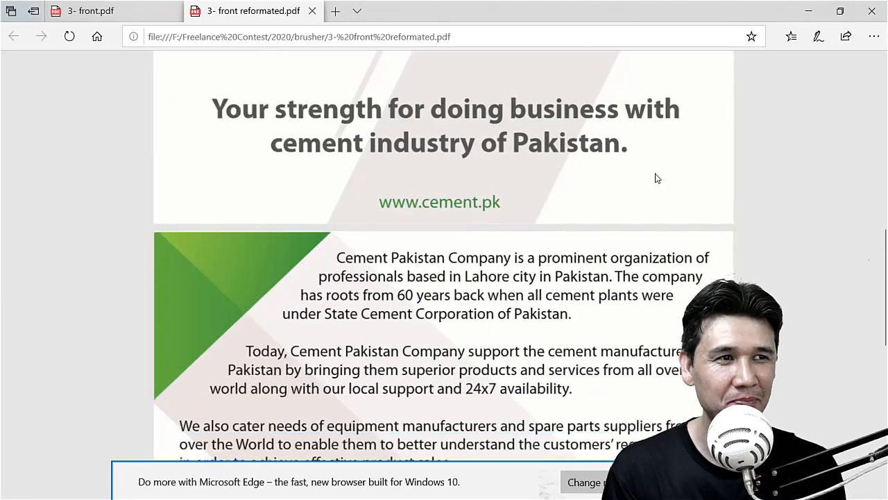
scroll(604, 153, "up", 7)
scroll(553, 131, "down", 12)
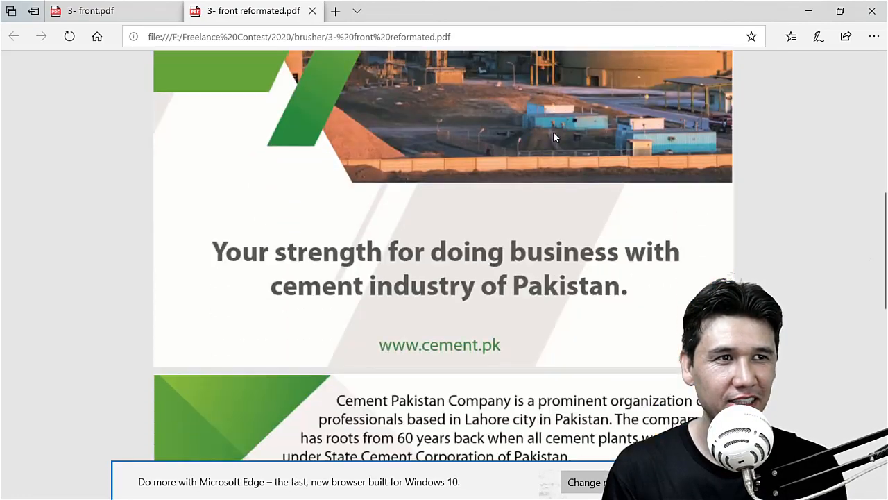
scroll(554, 132, "up", 4)
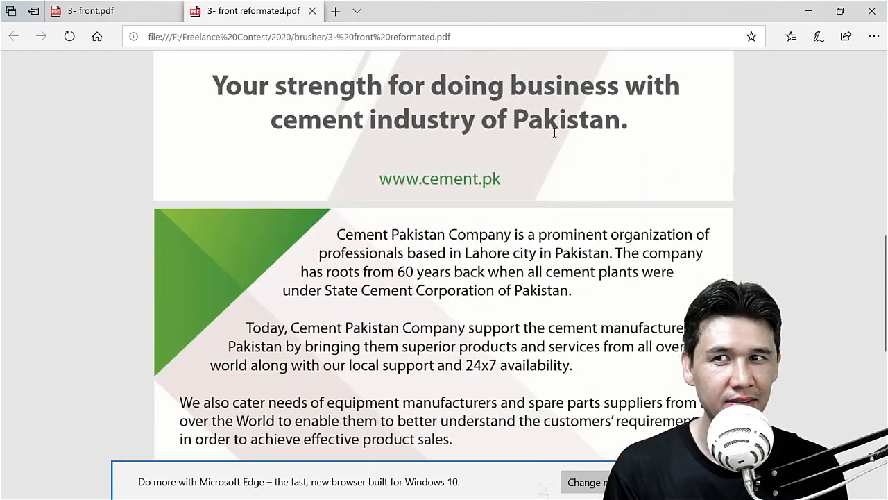
scroll(554, 131, "down", 8)
scroll(437, 163, "up", 6)
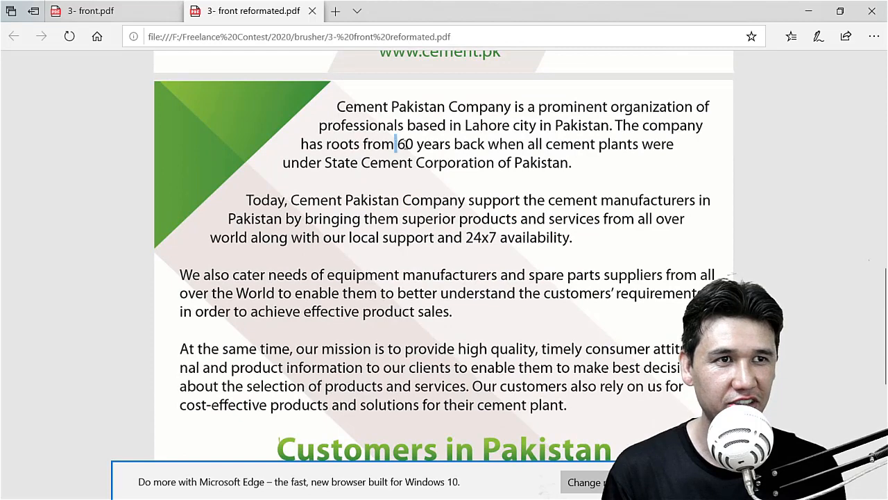
- Check the text "60" and "For more you" and the customer list on page 2, and switch back to Adobe Acrobat Pro DC
double_click(402, 144)
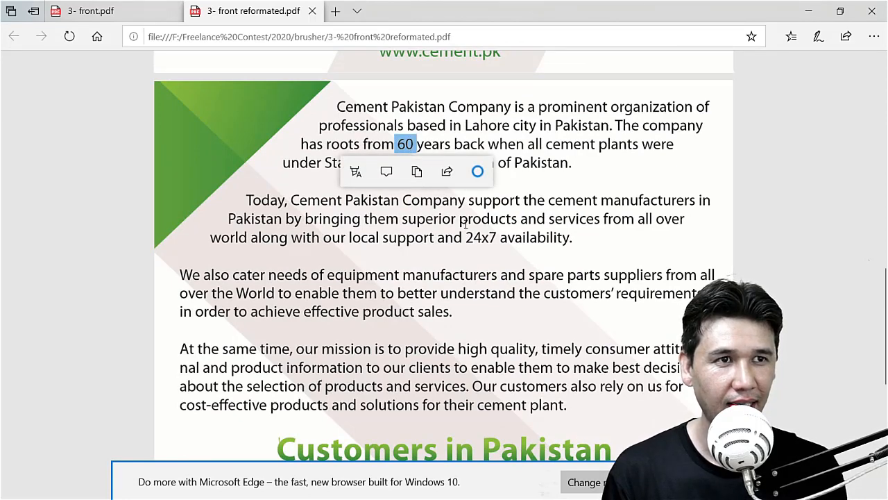
scroll(464, 229, "down", 2)
scroll(266, 280, "down", 4)
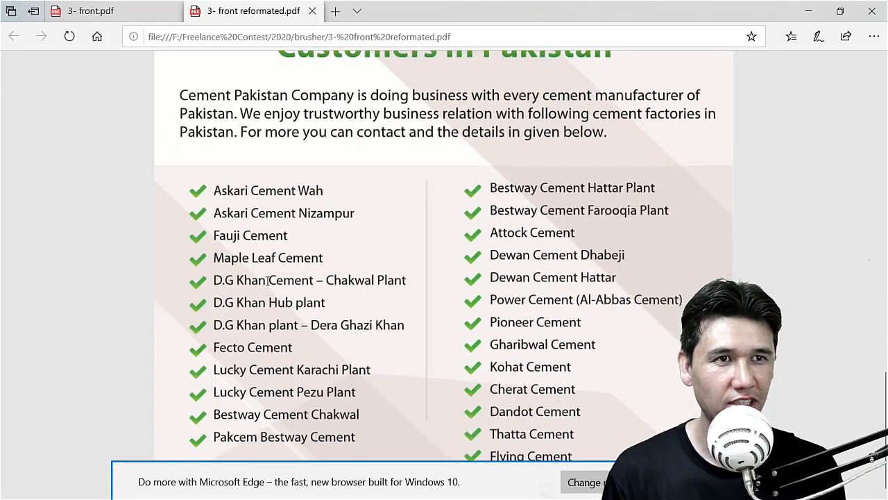
scroll(268, 283, "up", 2)
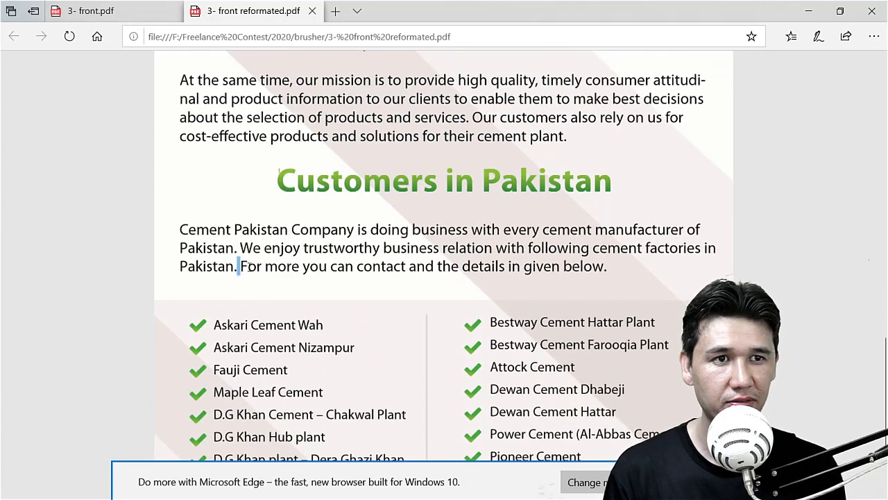
left_click_drag(240, 267, 332, 276)
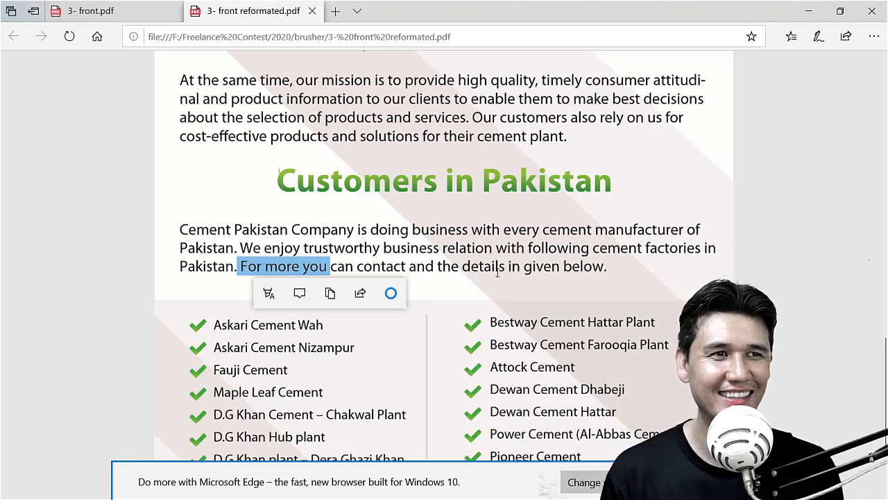
left_click(557, 274)
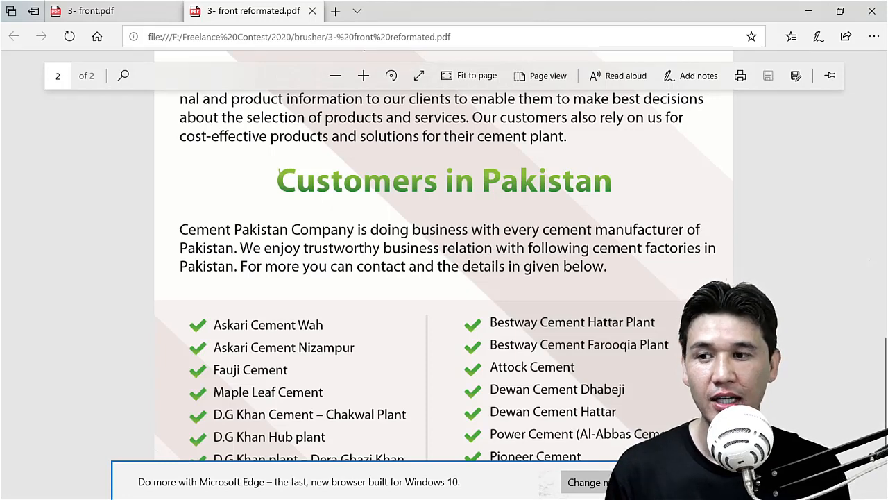
key("alt+Tab")
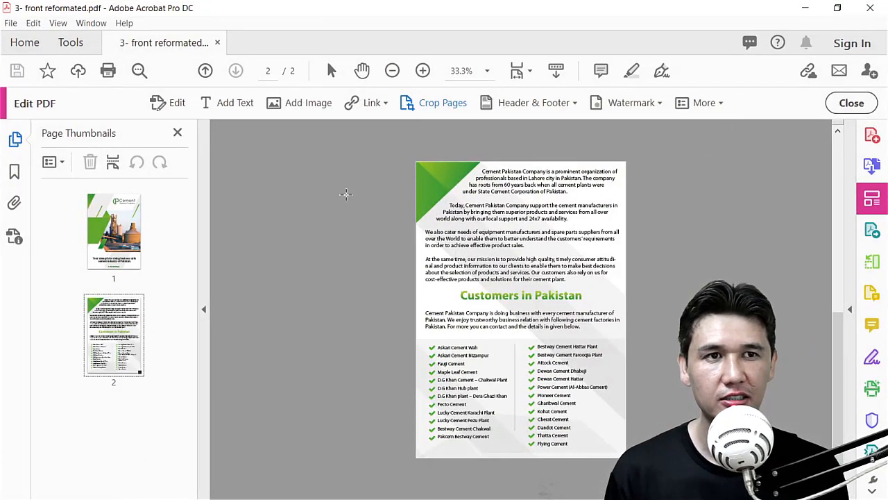